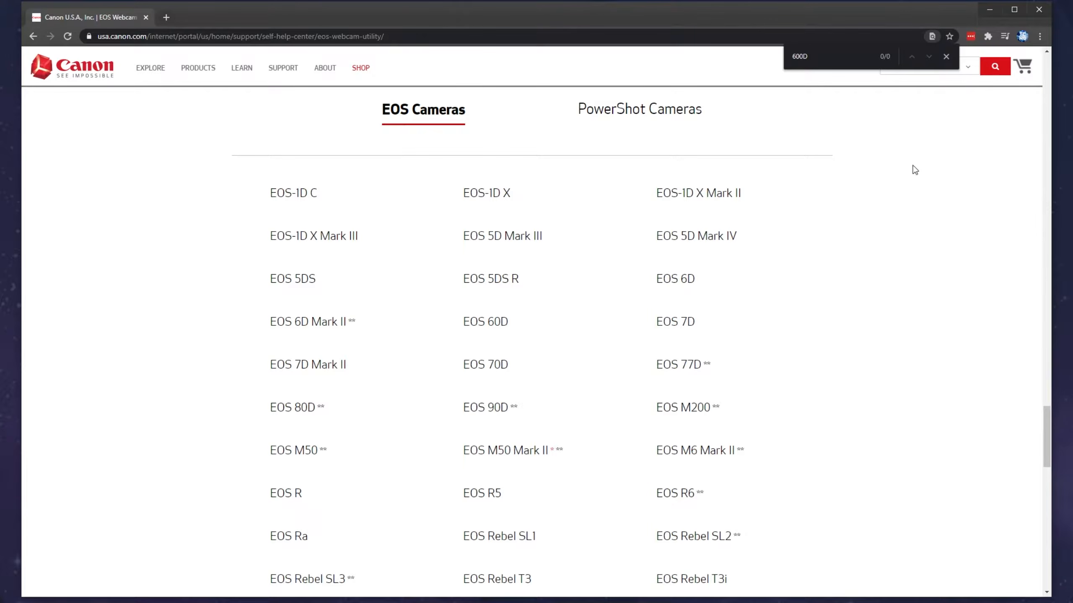
Review the EOS Webcam Utility page's Windows release and software download instructions, and go to the list of compatible models
click(946, 57)
drag(1045, 424, 1022, 60)
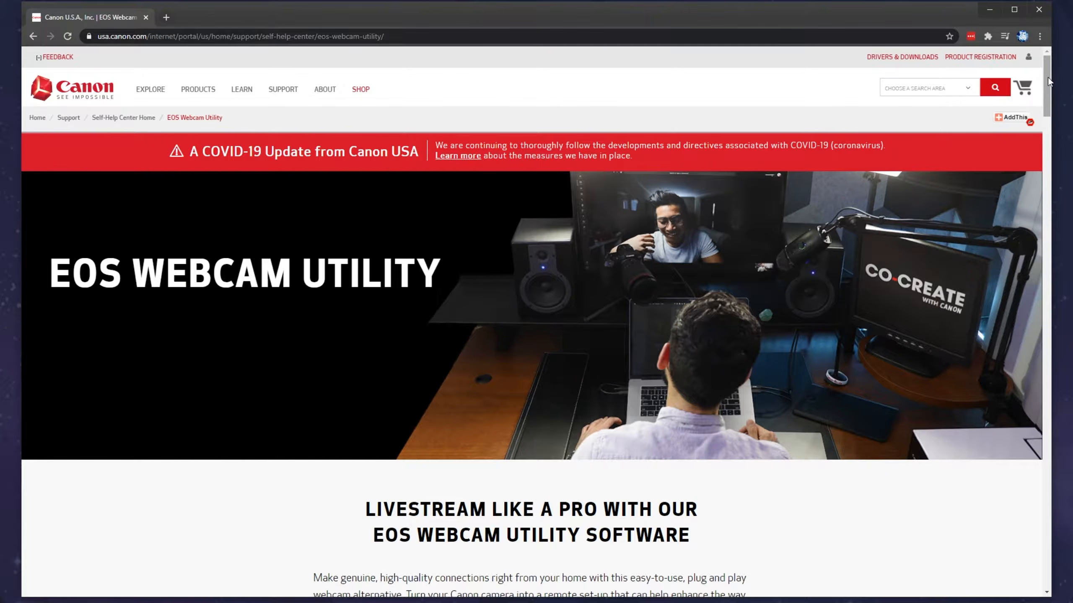
drag(1047, 79, 1052, 154)
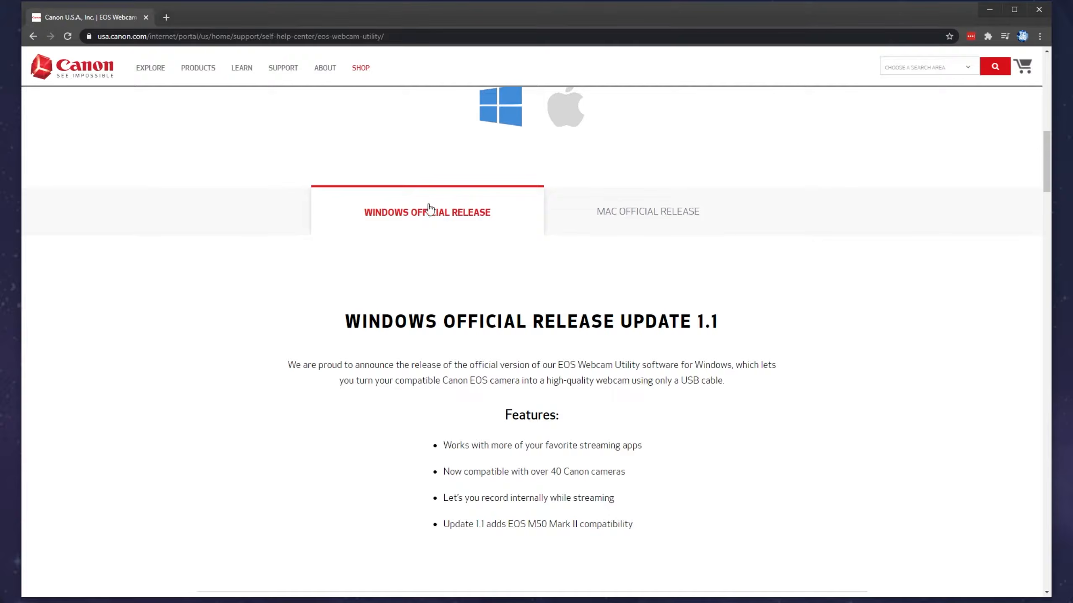
scroll(423, 247, down, 15)
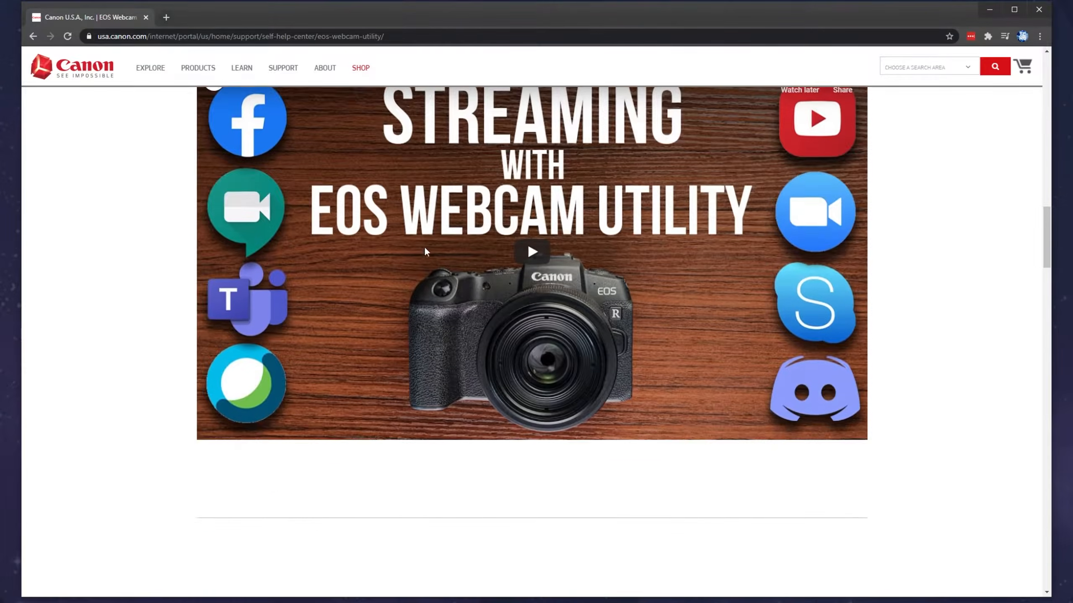
scroll(424, 248, down, 4)
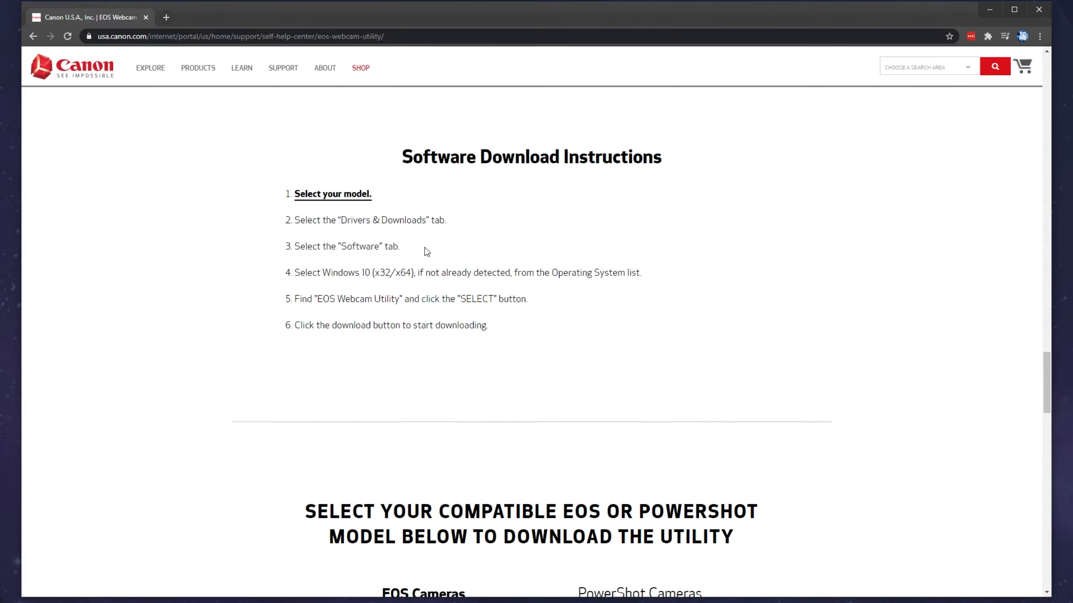
click(359, 195)
scroll(615, 338, down, 7)
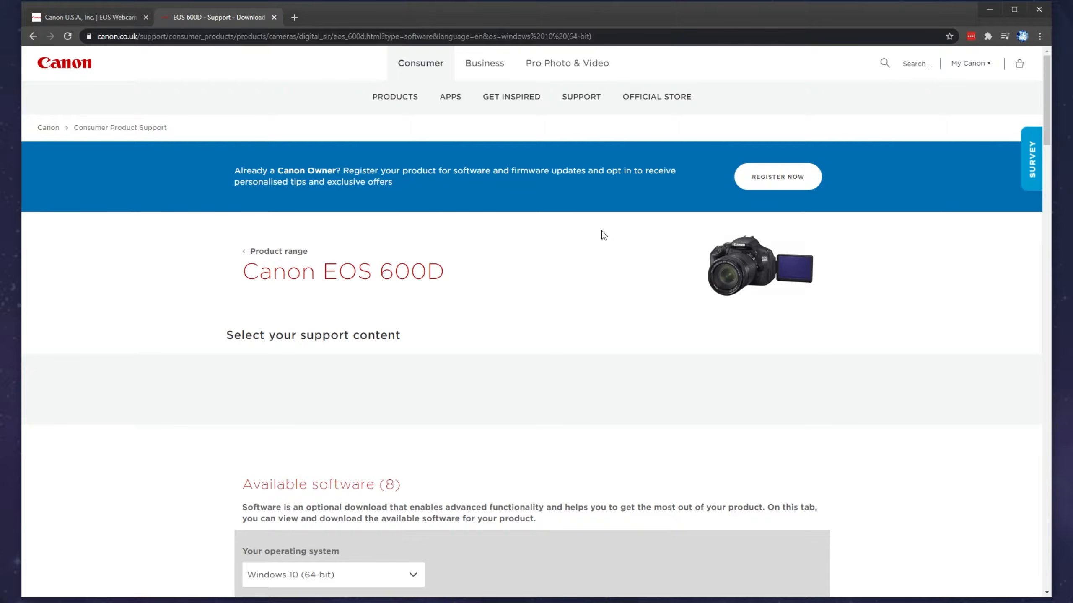
Check the available software and operating system options on the Canon EOS 600D support page, and close that page
scroll(601, 234, down, 10)
scroll(602, 233, up, 4)
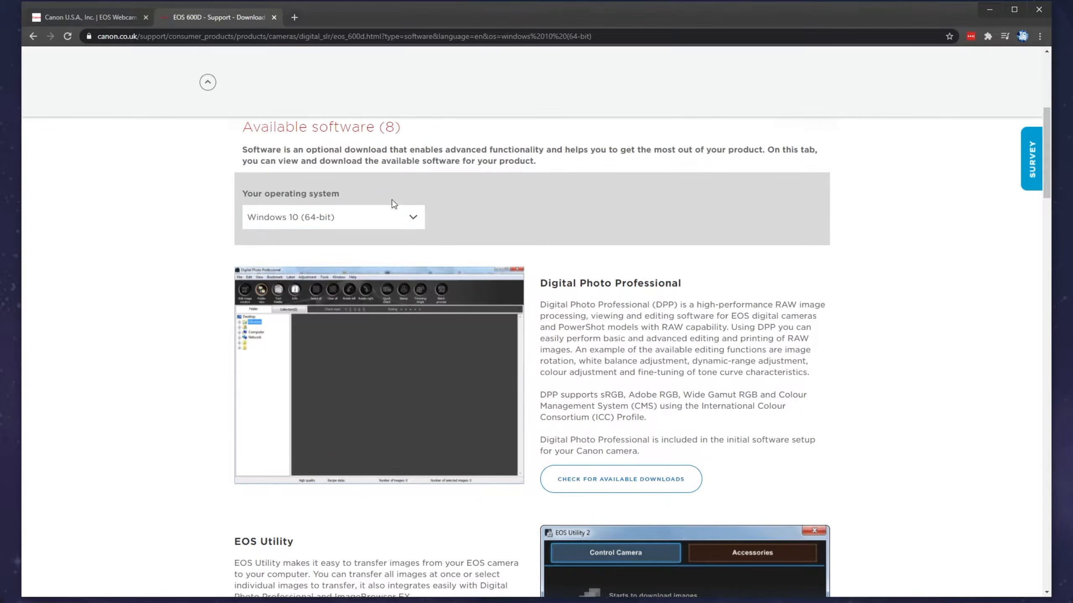
click(345, 218)
click(329, 367)
drag(1047, 160, 1071, 108)
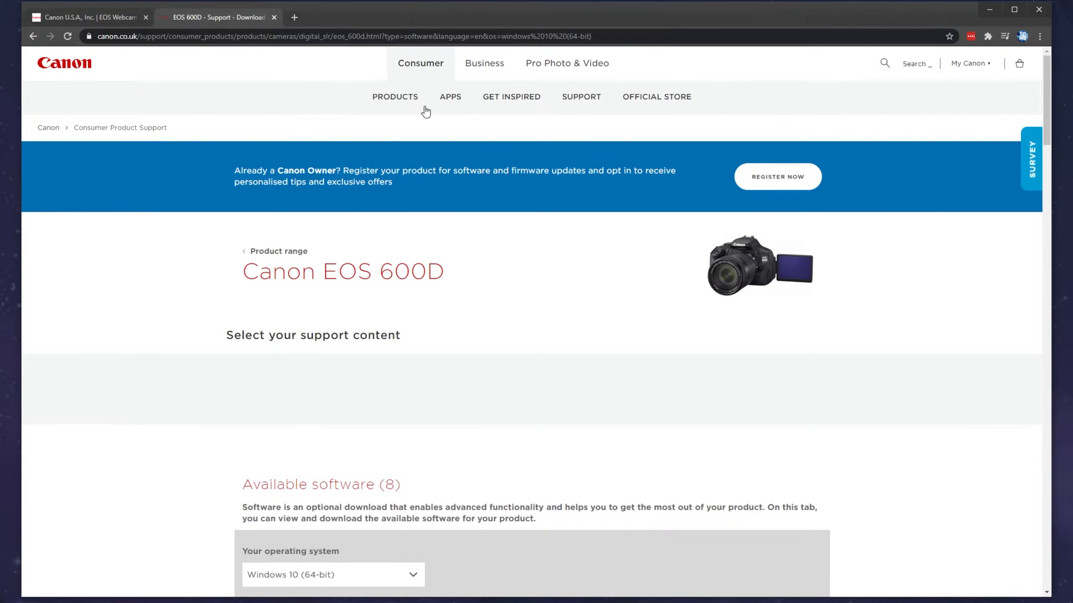
click(274, 17)
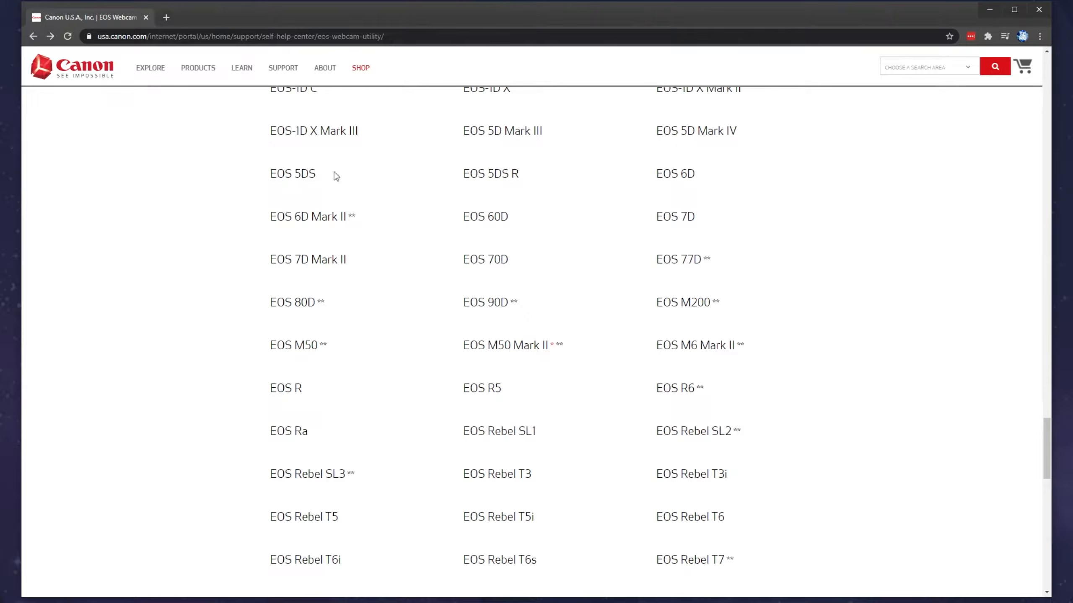
Open the EOS 60D support page from the compatible EOS camera list in a separate tab
scroll(682, 376, up, 3)
scroll(636, 347, down, 4)
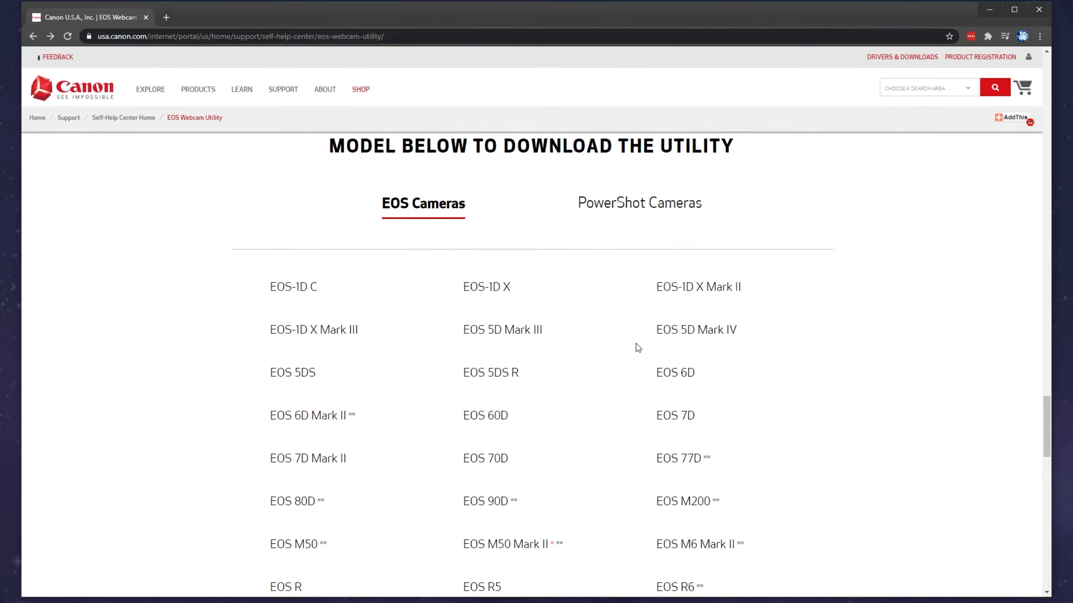
right_click(488, 270)
click(520, 274)
click(191, 17)
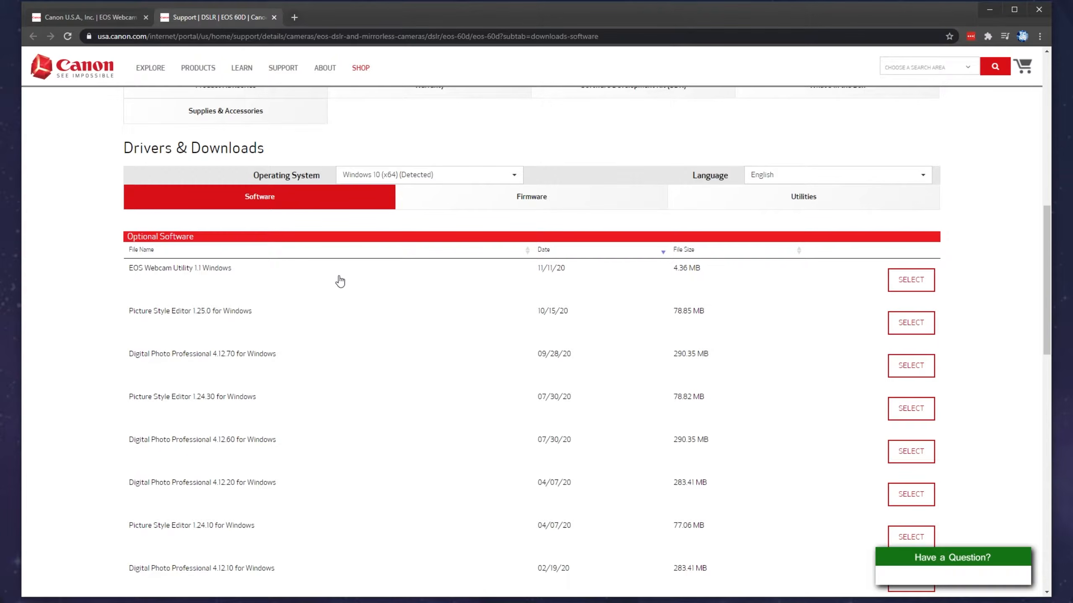
Download EOS Webcam Utility 1.1 Windows from the optional software list and open the EOSWebcamUtility-WIN1.1.zip archive
click(923, 282)
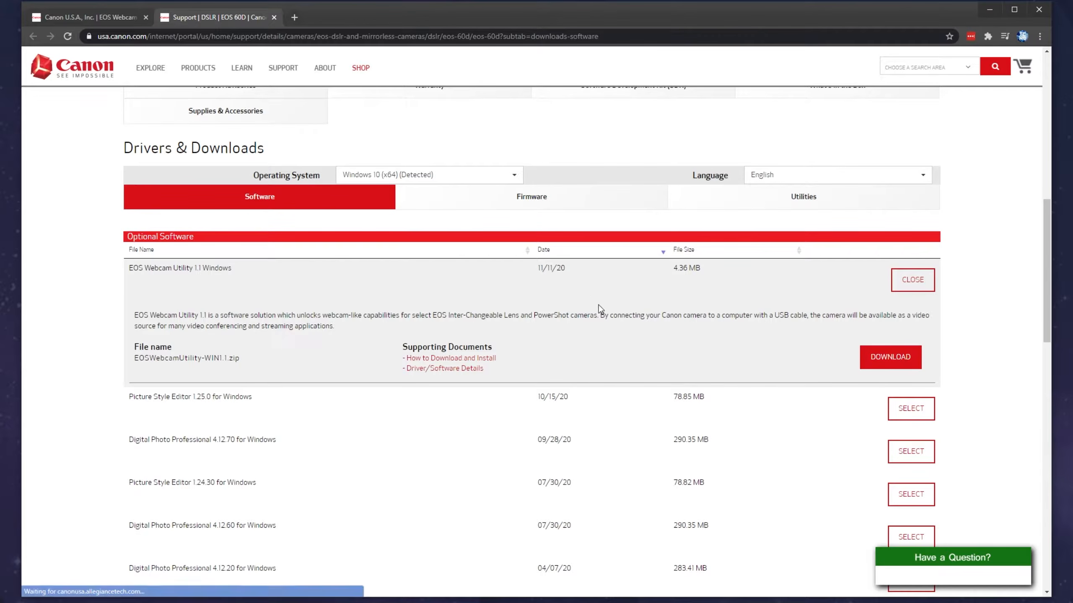
click(886, 361)
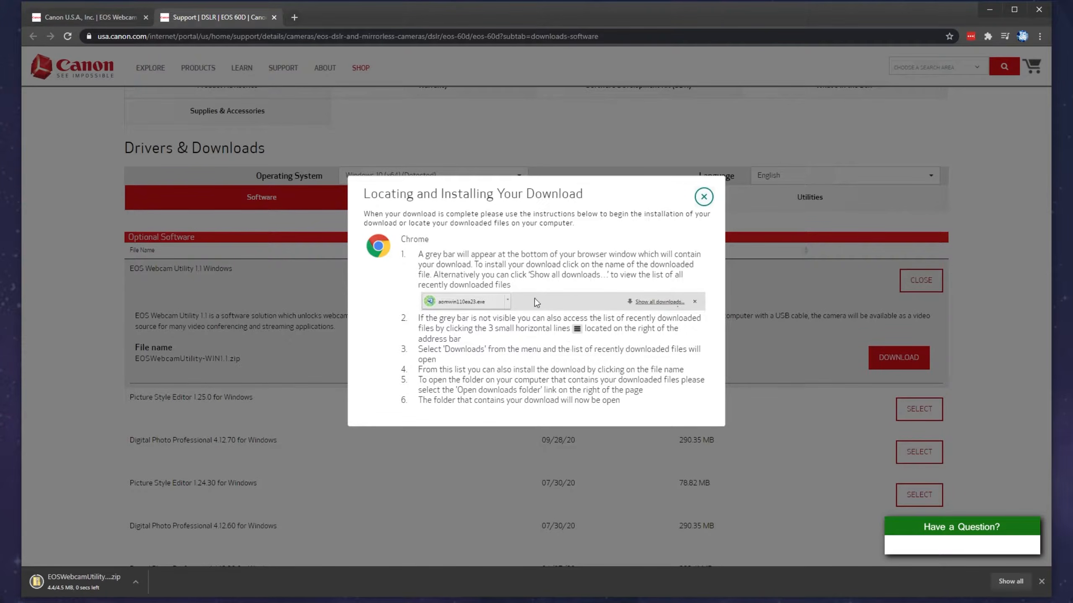
click(102, 582)
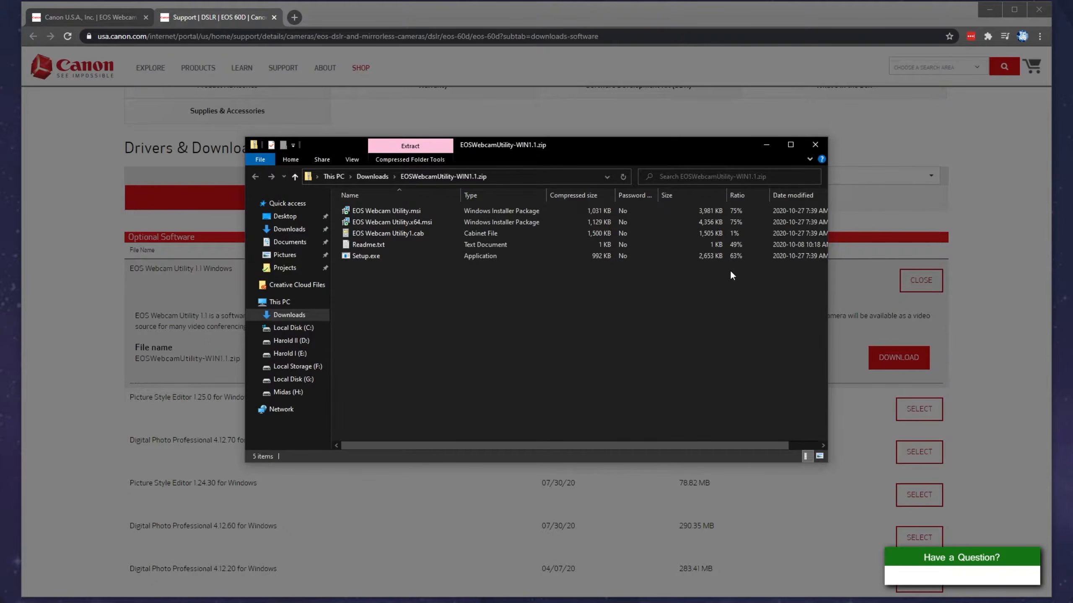
Minimize the browser and create a desktop folder named EOS
click(989, 8)
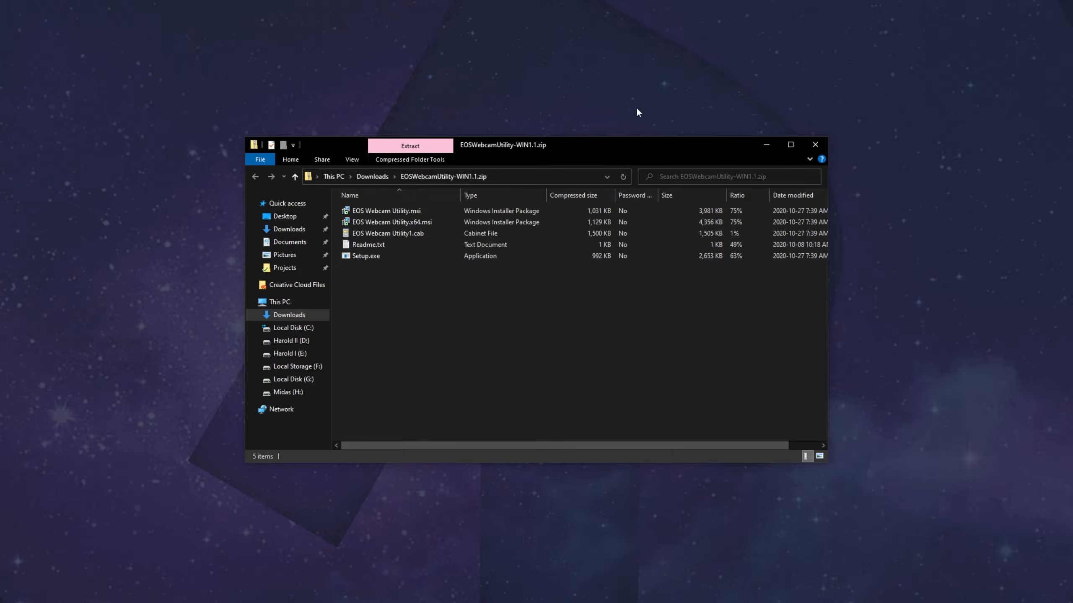
right_click(167, 263)
mouse_move(252, 411)
click(330, 412)
text(EOS)
key(Return)
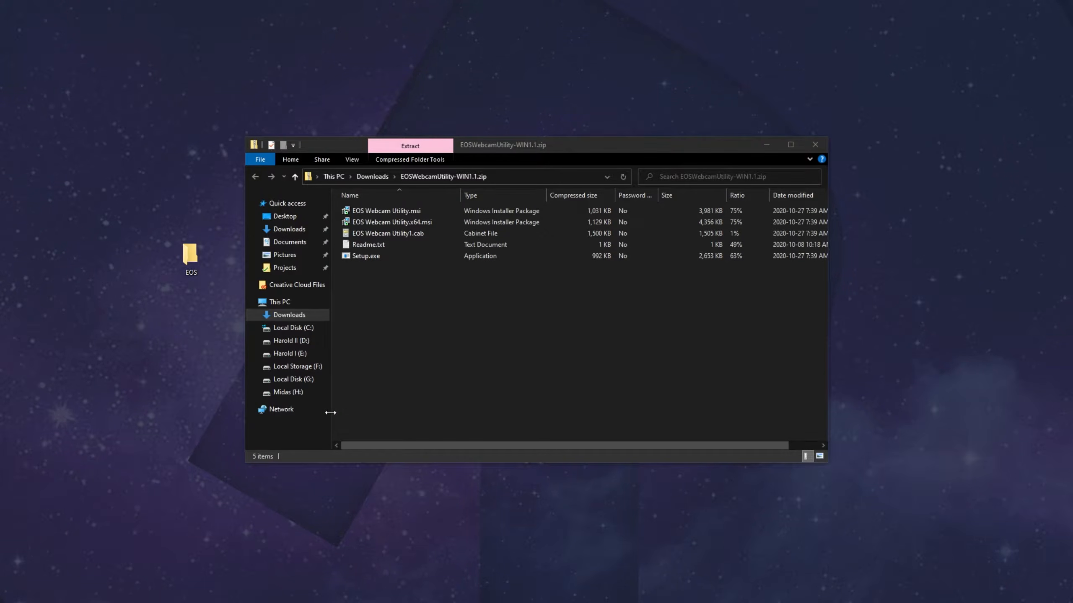
Extract all files from the EOSWebcamUtility-WIN1.1.zip archive into the EOS desktop folder, and close the archive window
click(490, 326)
drag(511, 303, 194, 257)
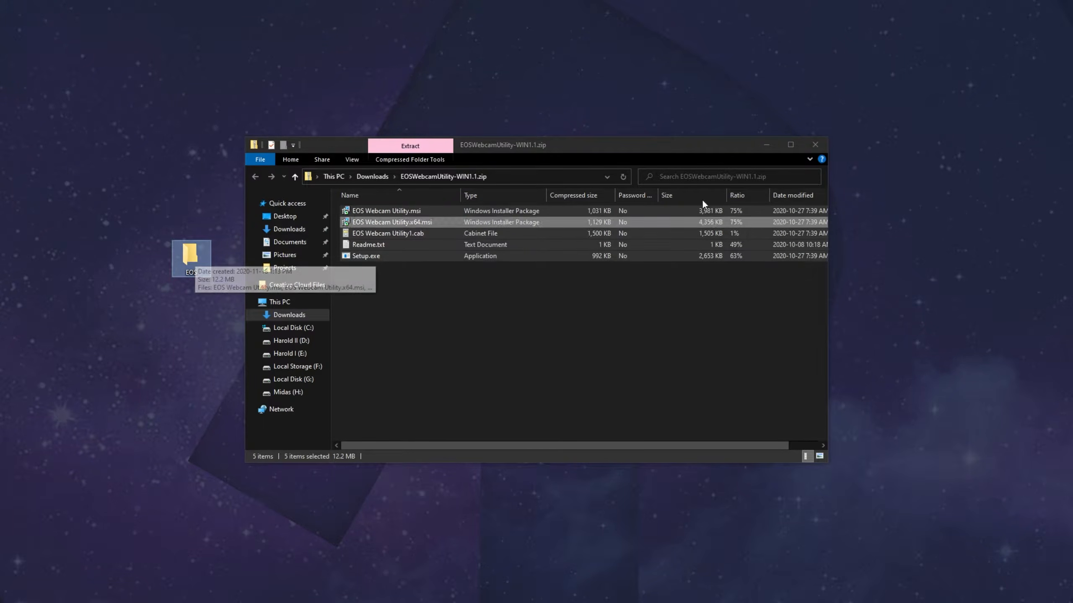
click(814, 144)
Run Setup.exe from the EOS folder and proceed past the setup wizard's welcome page
double_click(186, 252)
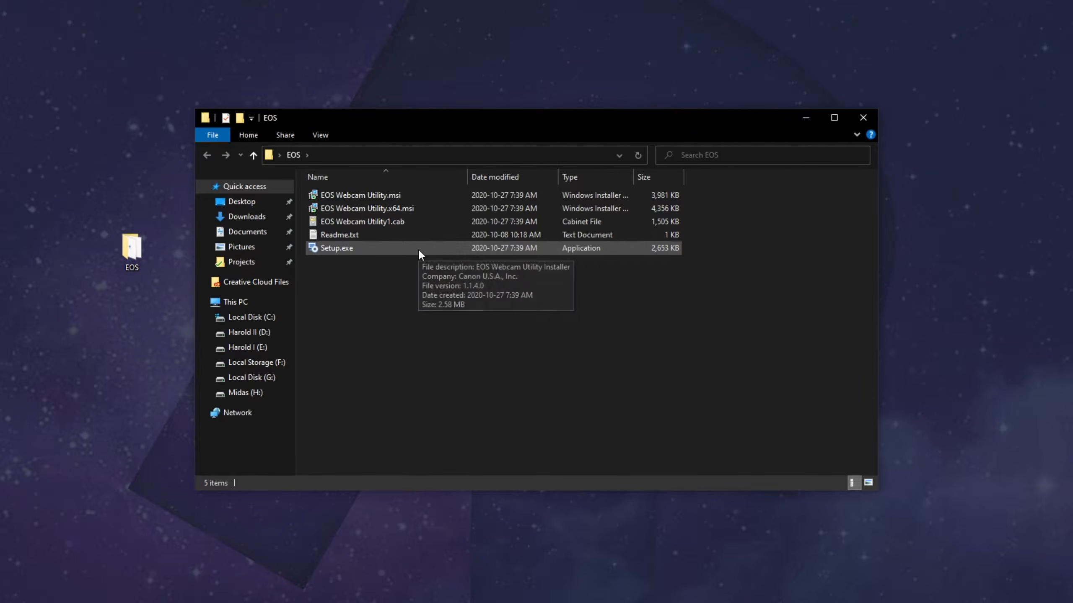
double_click(417, 248)
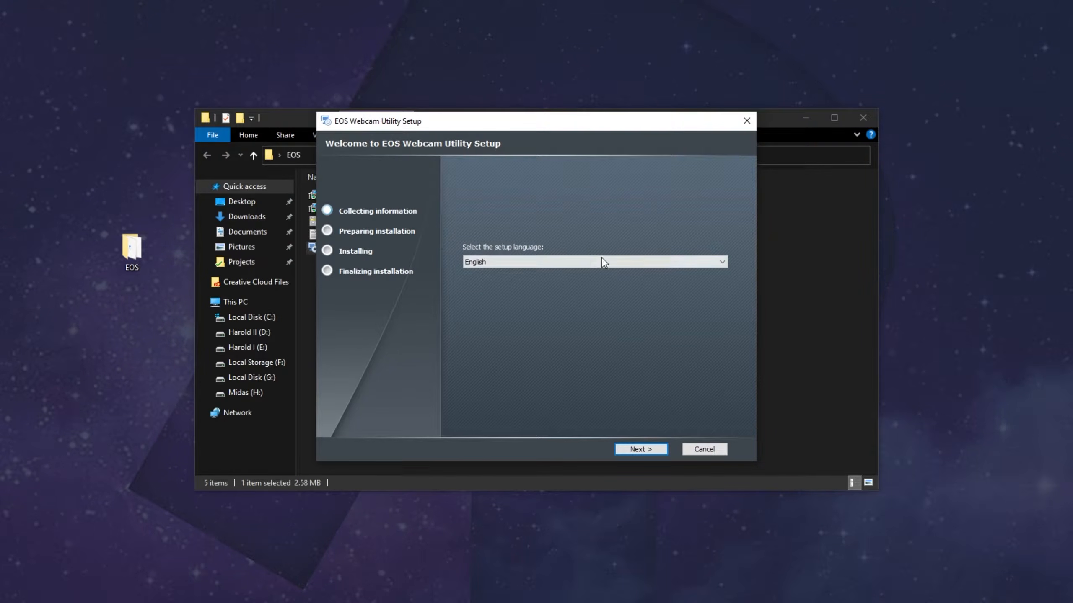
click(578, 263)
click(578, 271)
click(640, 449)
click(640, 449)
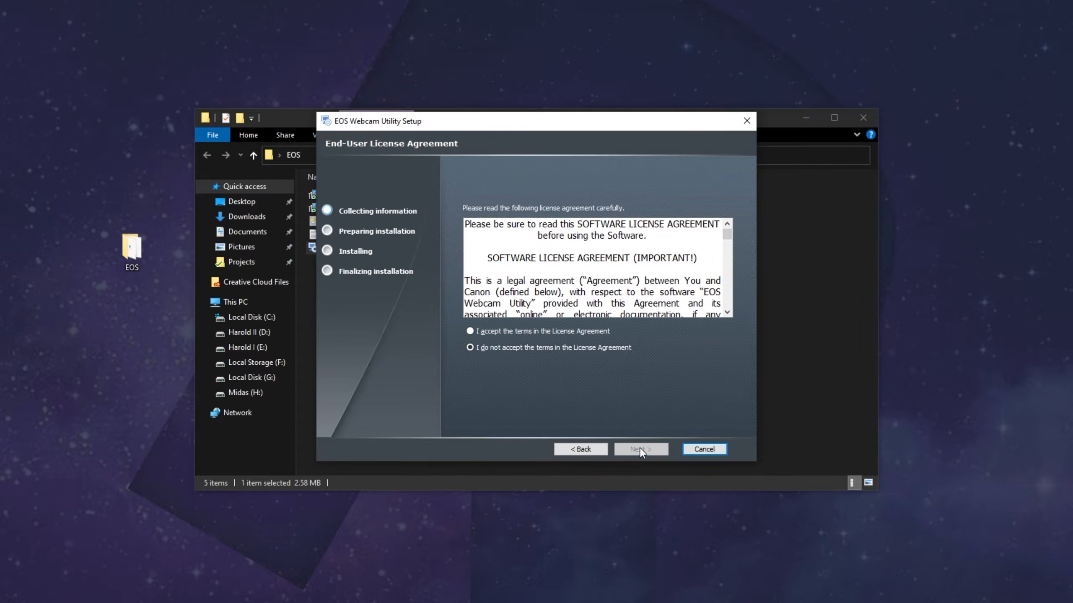
Accept the license agreement and install EOS Webcam Utility in the default folder, finishing the setup wizard
click(583, 331)
click(638, 449)
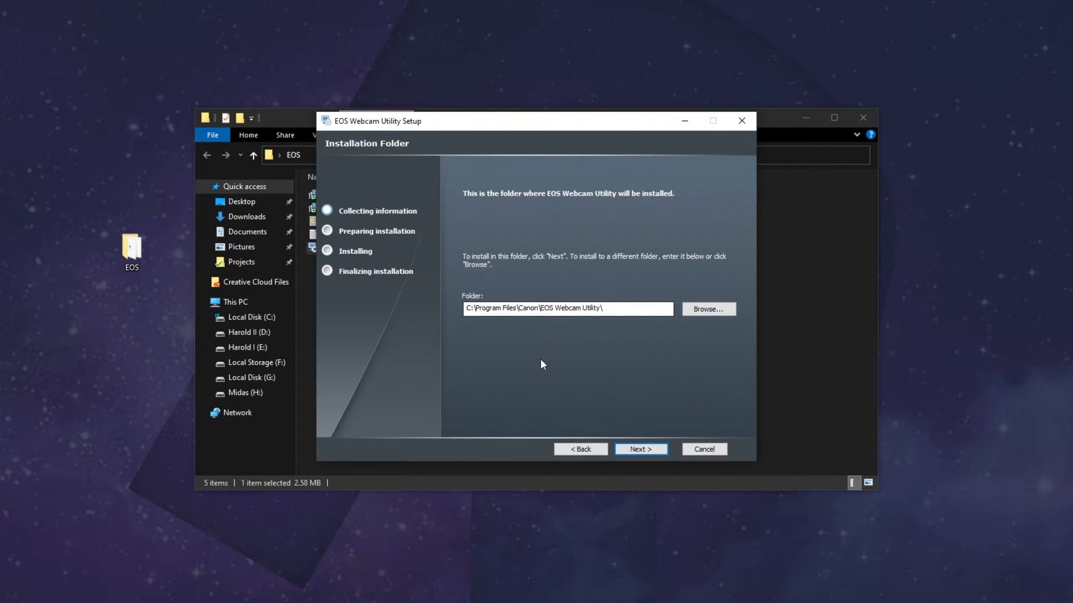
click(633, 449)
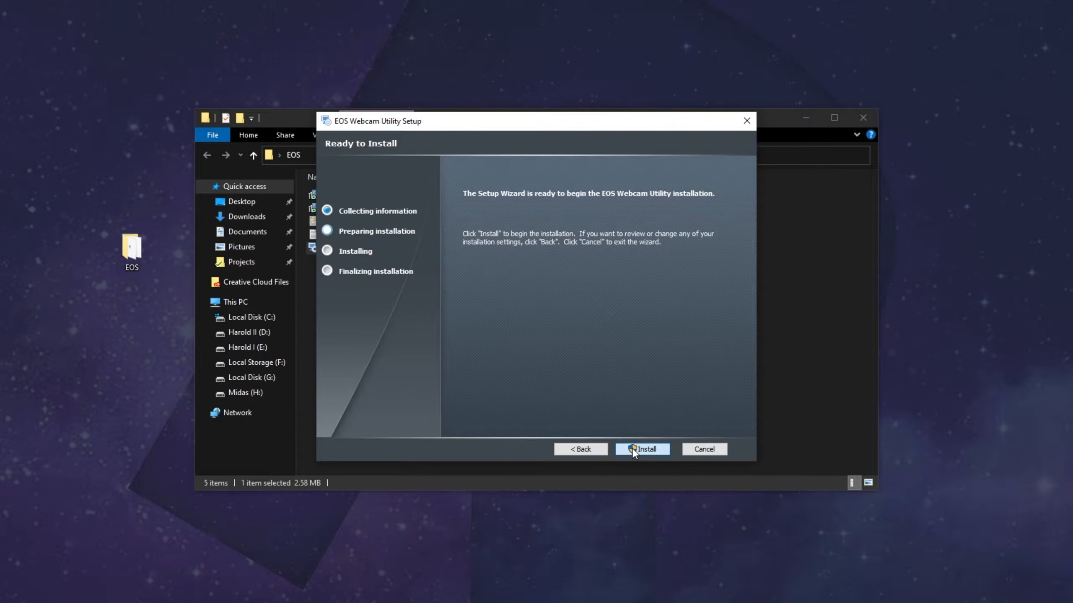
click(634, 449)
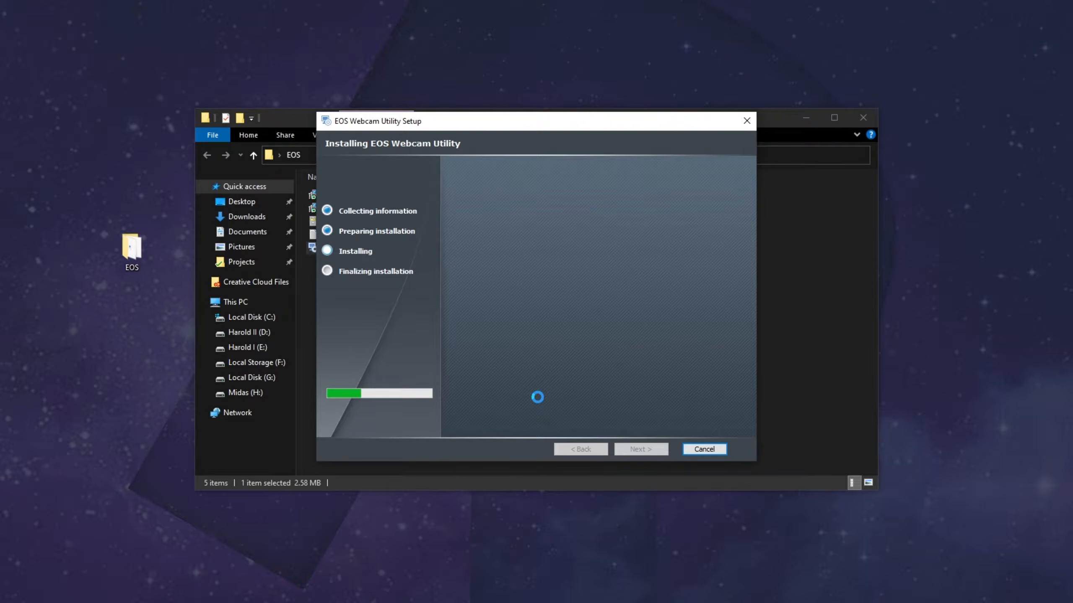
click(653, 450)
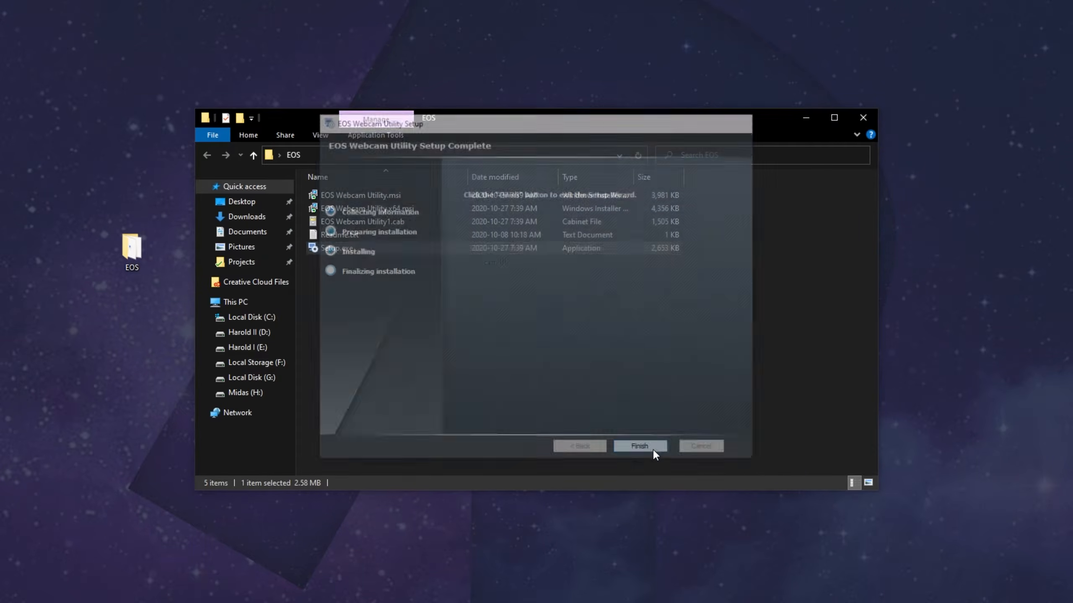
Close the EOS folder window and permanently delete the EOS folder from the desktop
click(861, 117)
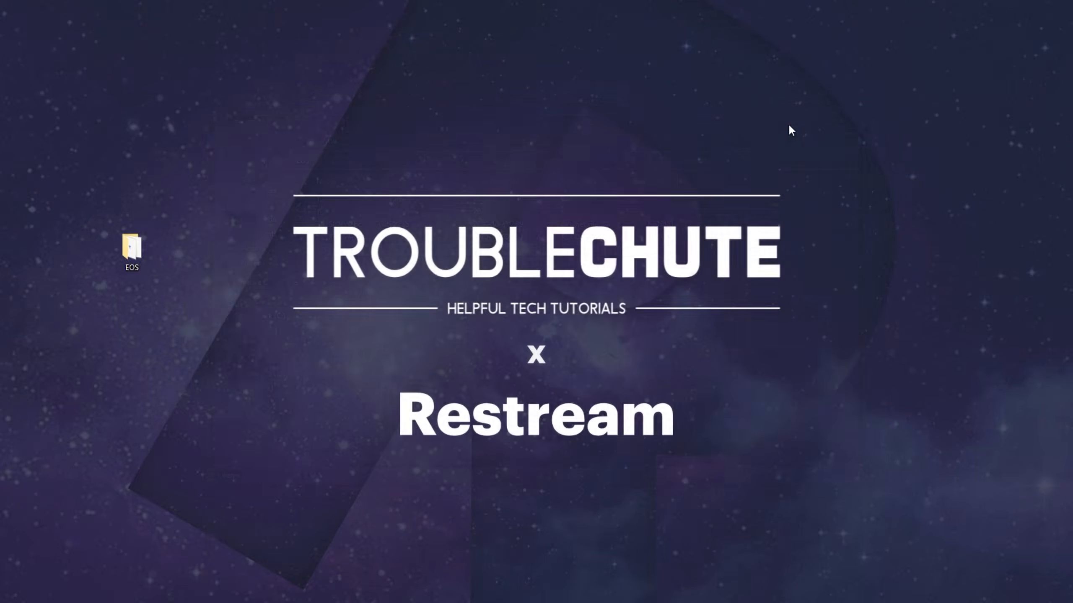
key(shift+Delete)
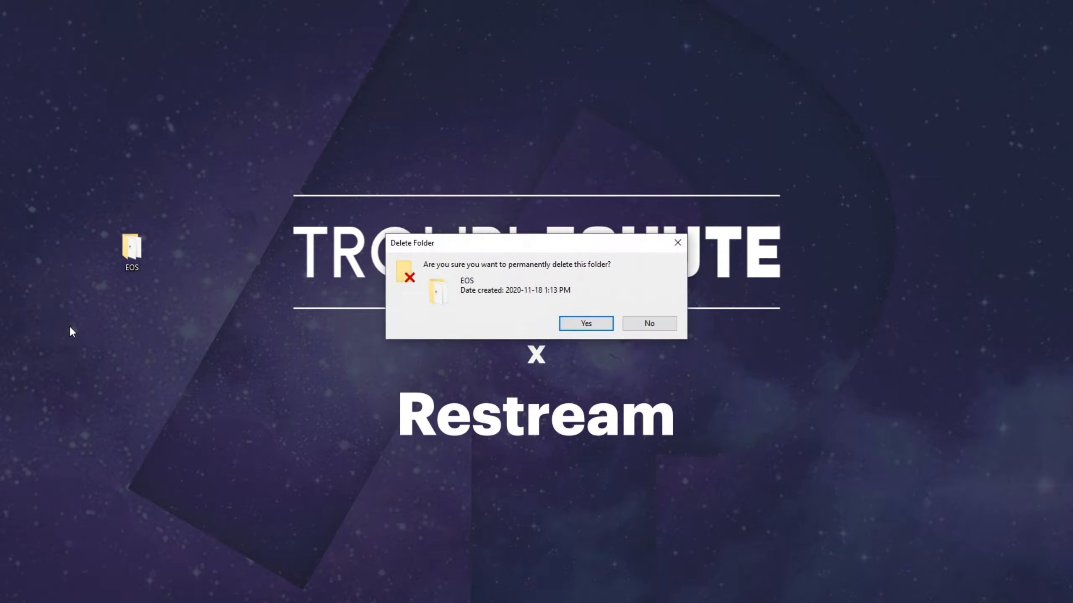
key(Return)
Search the installed programs in Windows Apps & features for "eos", and close Settings
key(super)
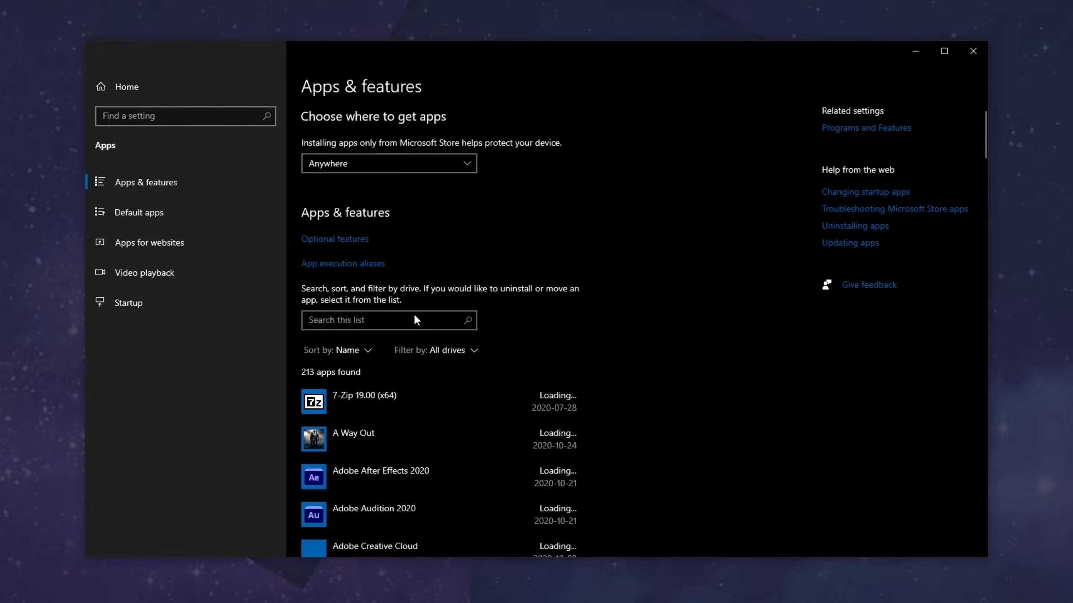
click(416, 320)
text(eos)
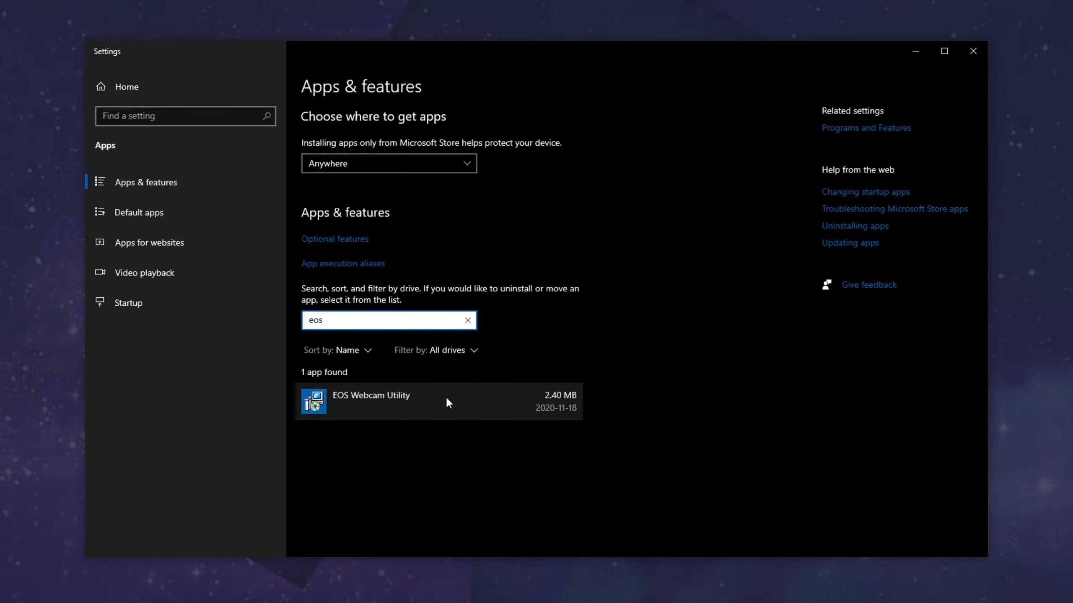
click(961, 51)
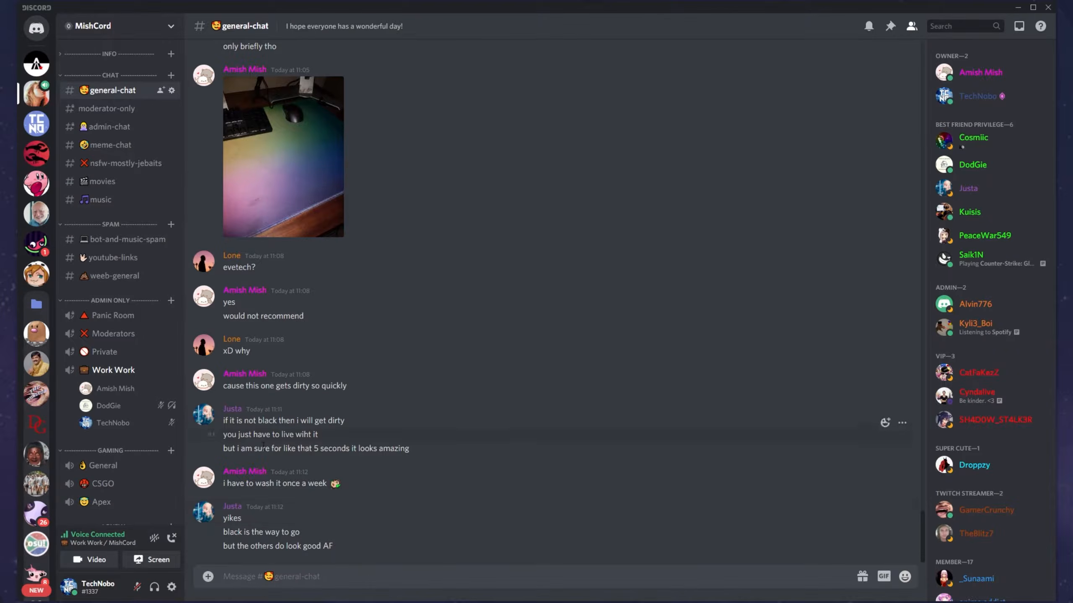
Set the camera to EOS Webcam Utility in Discord's Voice & Video user settings
click(169, 588)
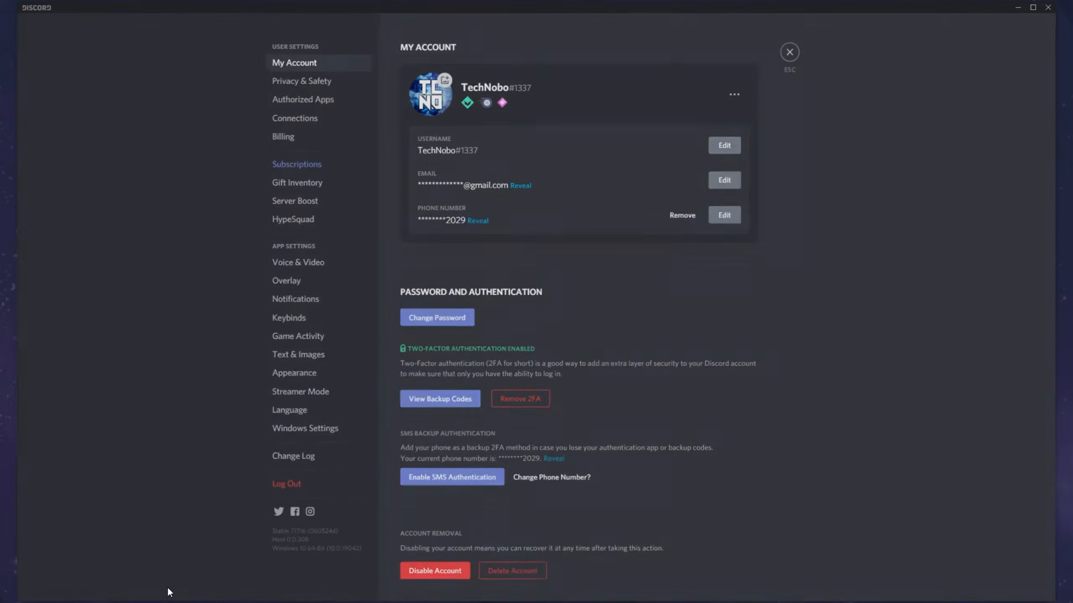
click(320, 263)
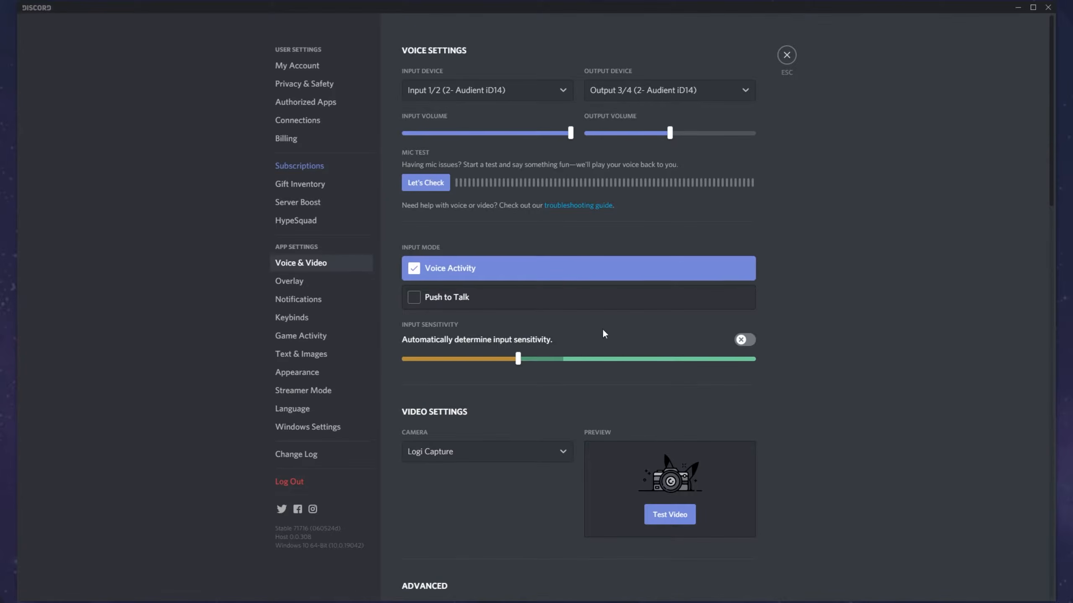
scroll(759, 197, down, 5)
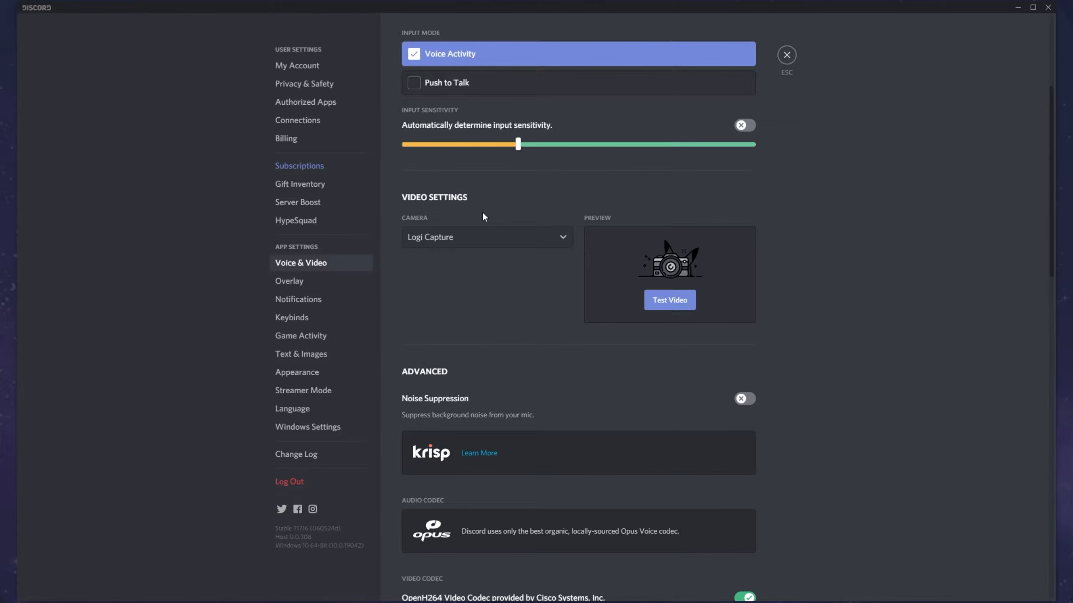
click(473, 239)
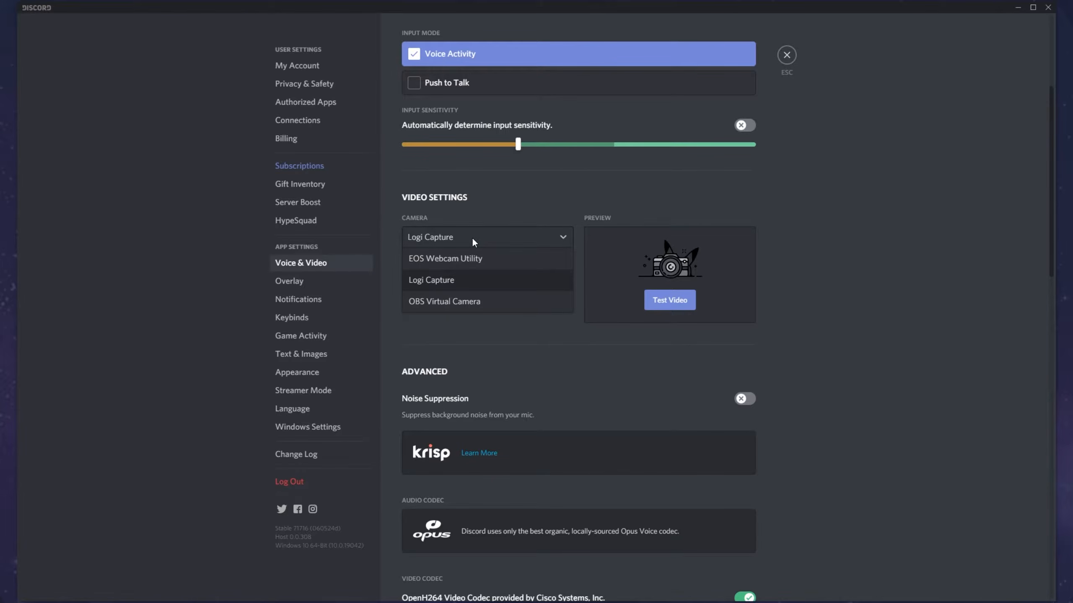
click(478, 260)
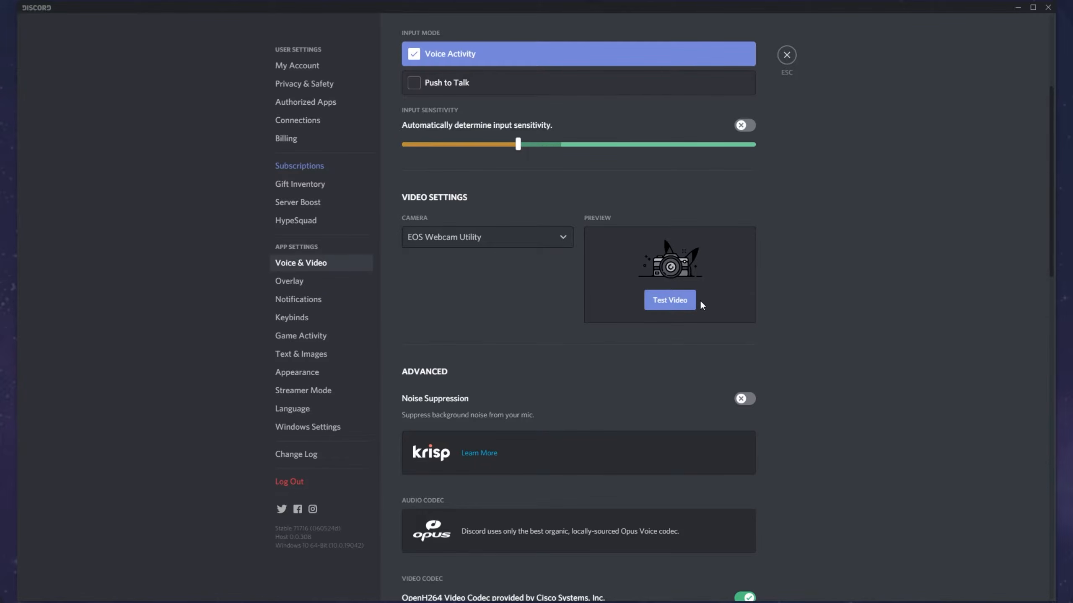
Test the EOS Webcam Utility video preview, and end it by visiting the Overlay settings and returning to Voice & Video
click(680, 301)
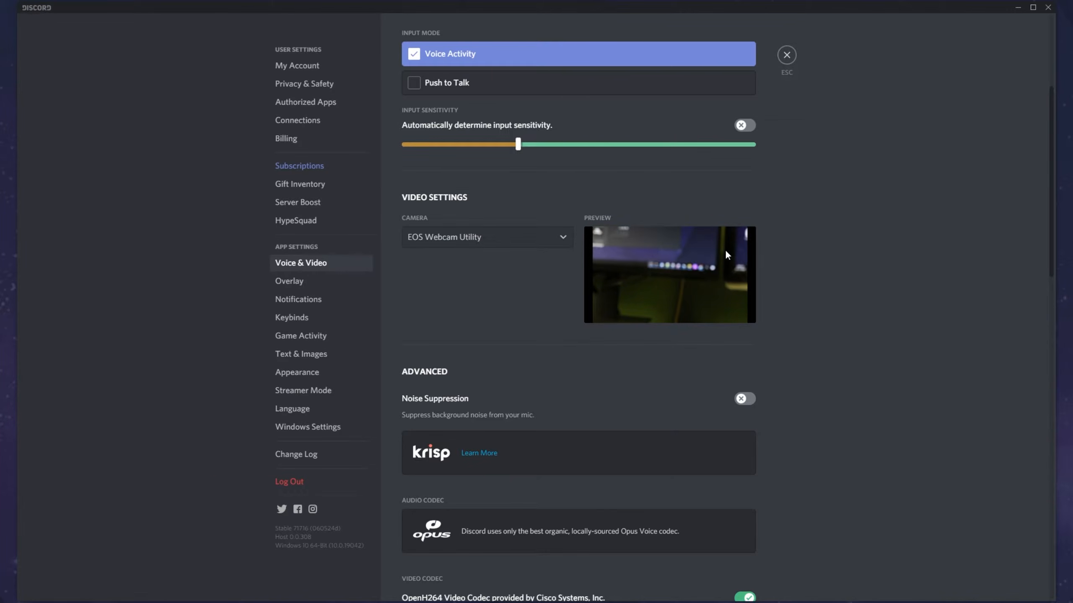
click(568, 248)
click(568, 249)
click(286, 281)
click(309, 262)
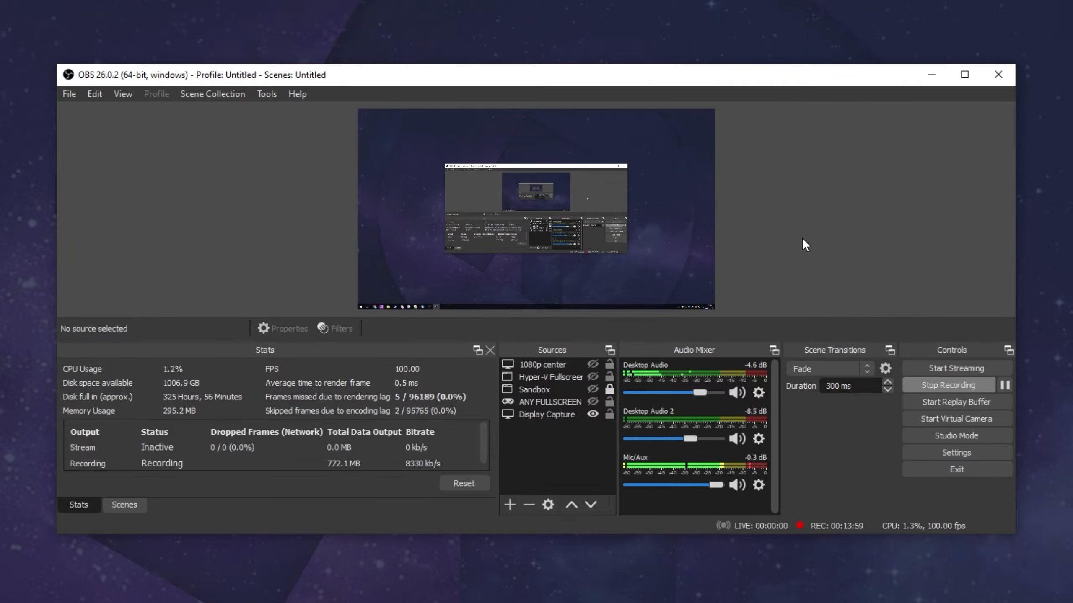
Add a new Video Capture Device source in OBS with EOS Webcam Utility as its device
click(510, 505)
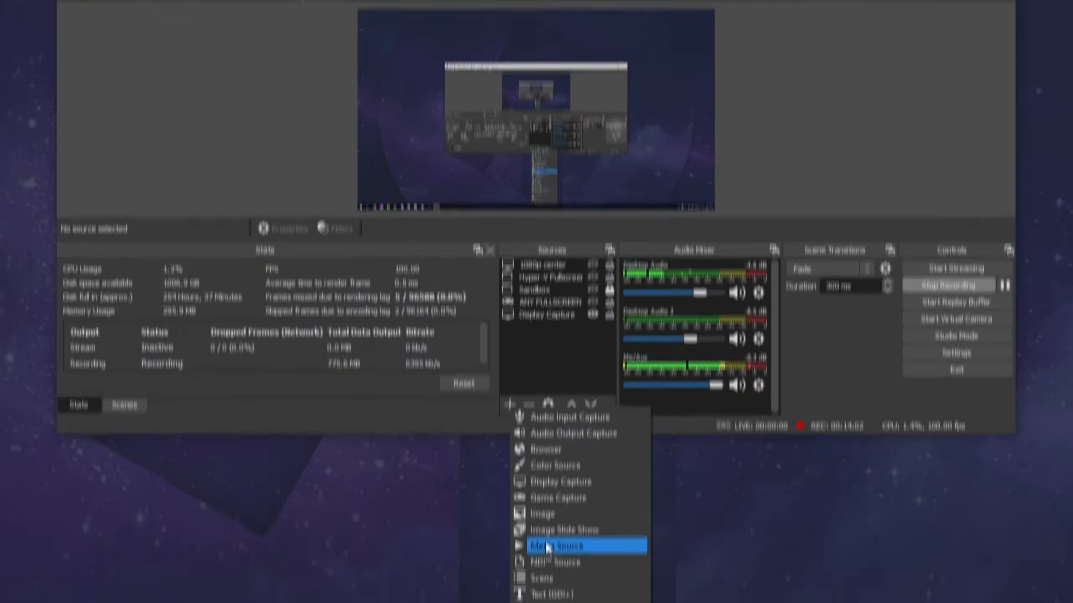
click(545, 543)
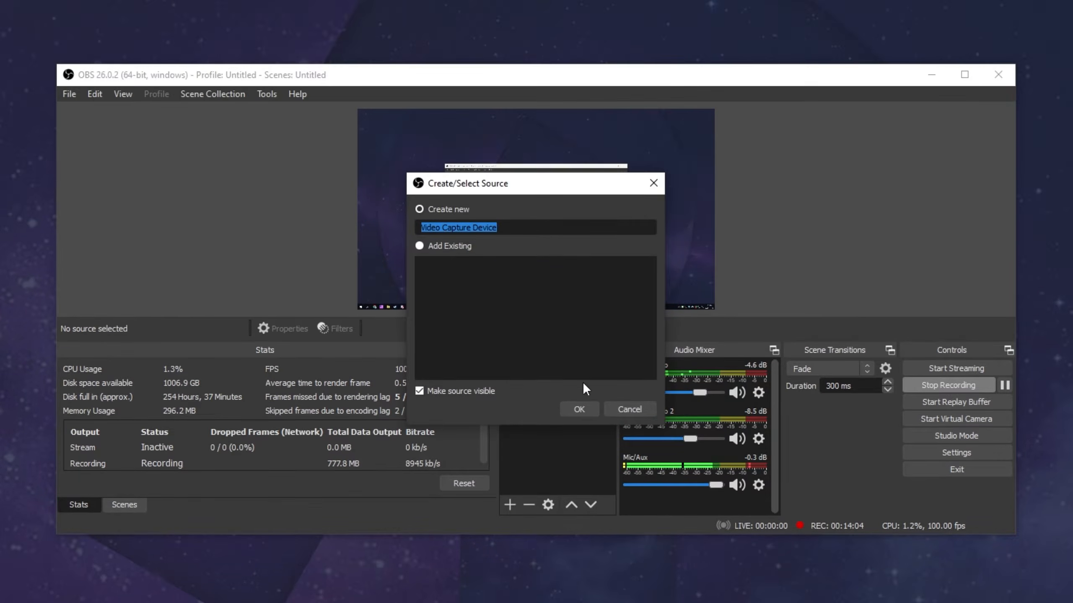
click(579, 215)
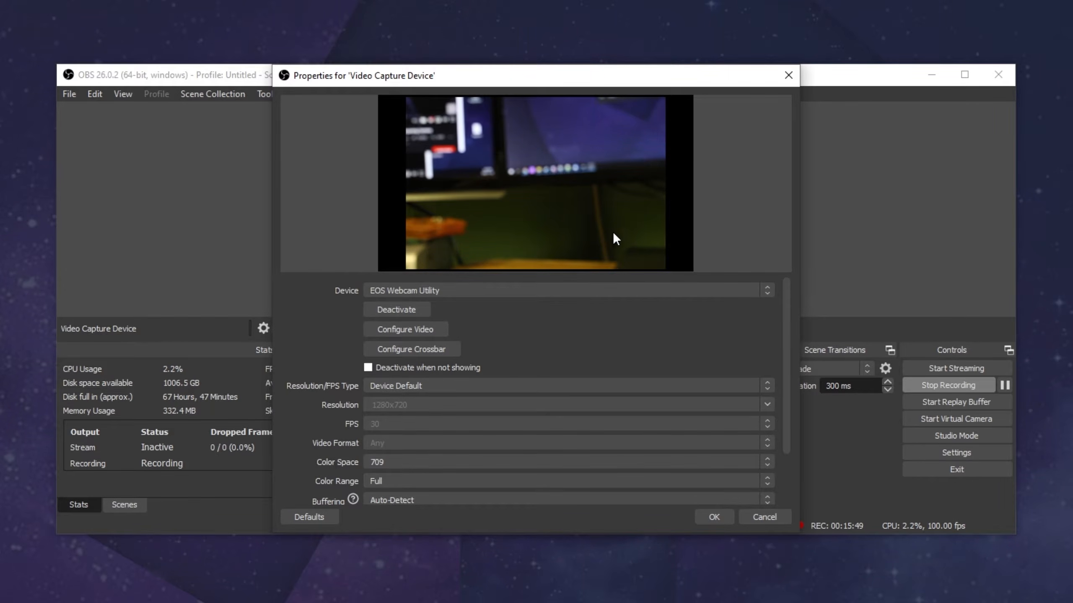
click(772, 292)
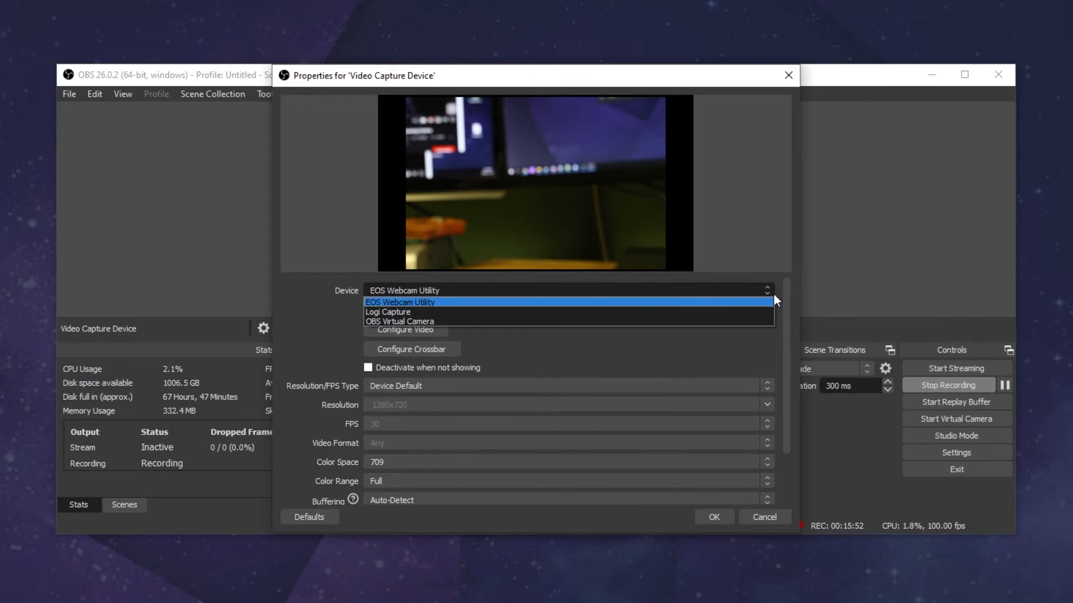
click(774, 297)
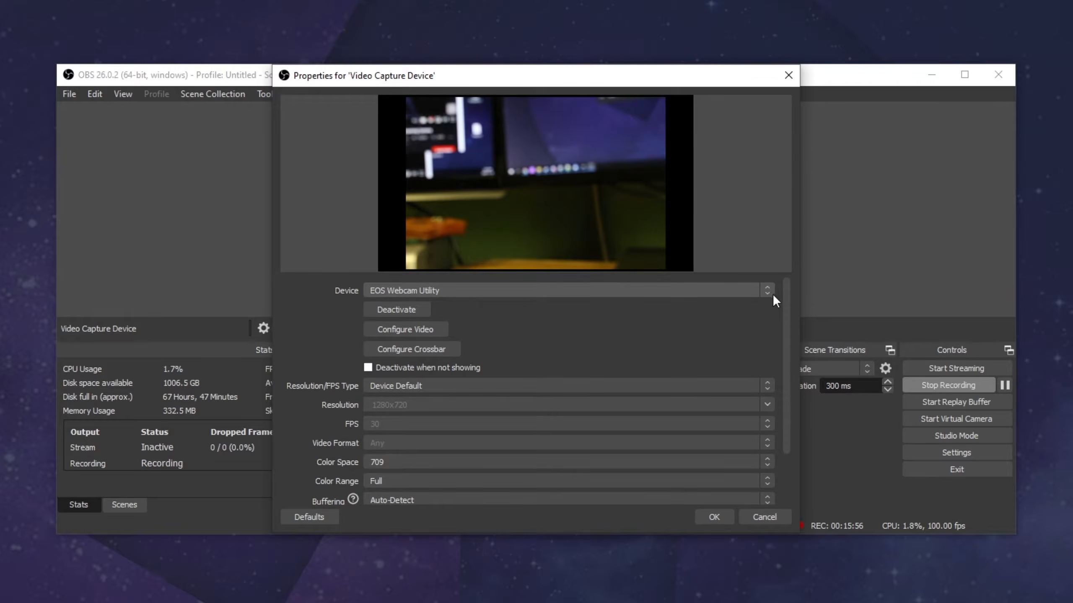
Set the capture device's Resolution/FPS Type to Custom and check the available resolutions, keeping 1280x720
drag(786, 313, 786, 349)
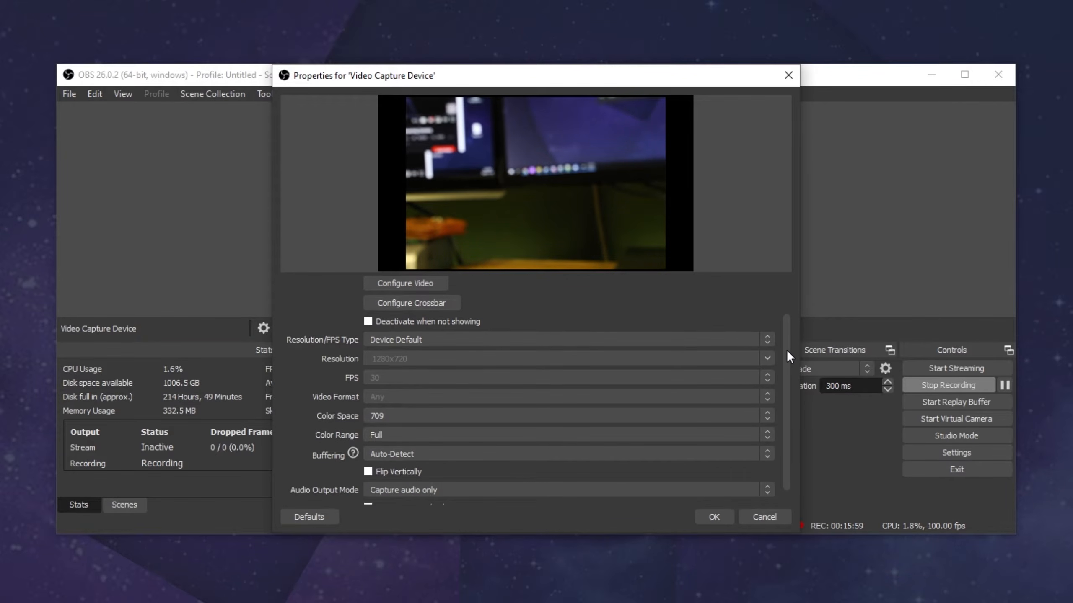
click(420, 338)
click(413, 361)
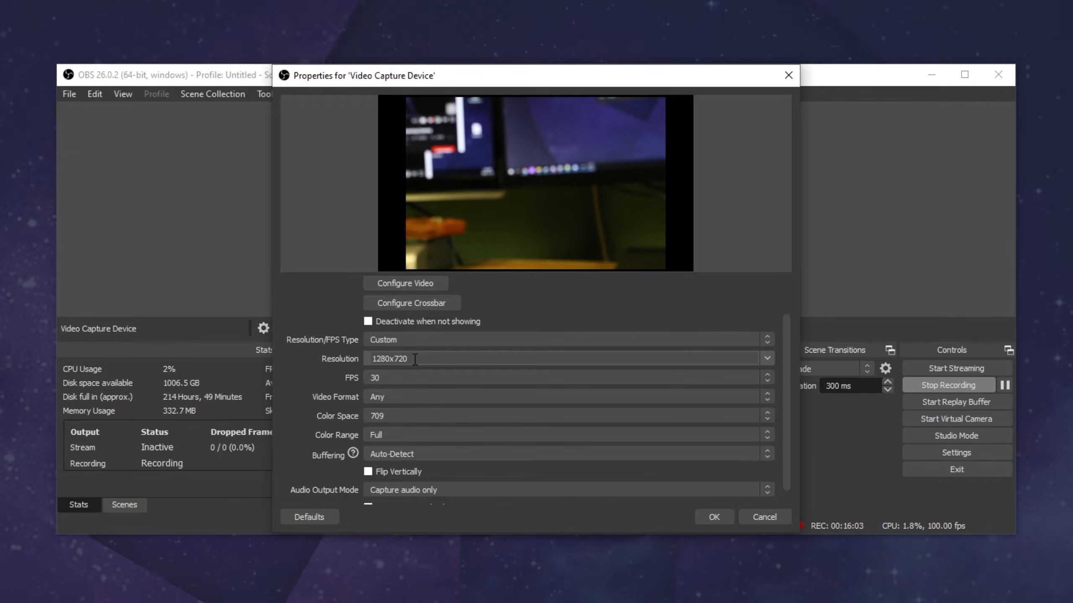
click(768, 360)
click(768, 361)
Review the Color Space, Color Range and Video Format choices, and accept the video capture device's properties
click(432, 415)
click(432, 414)
click(433, 434)
click(433, 437)
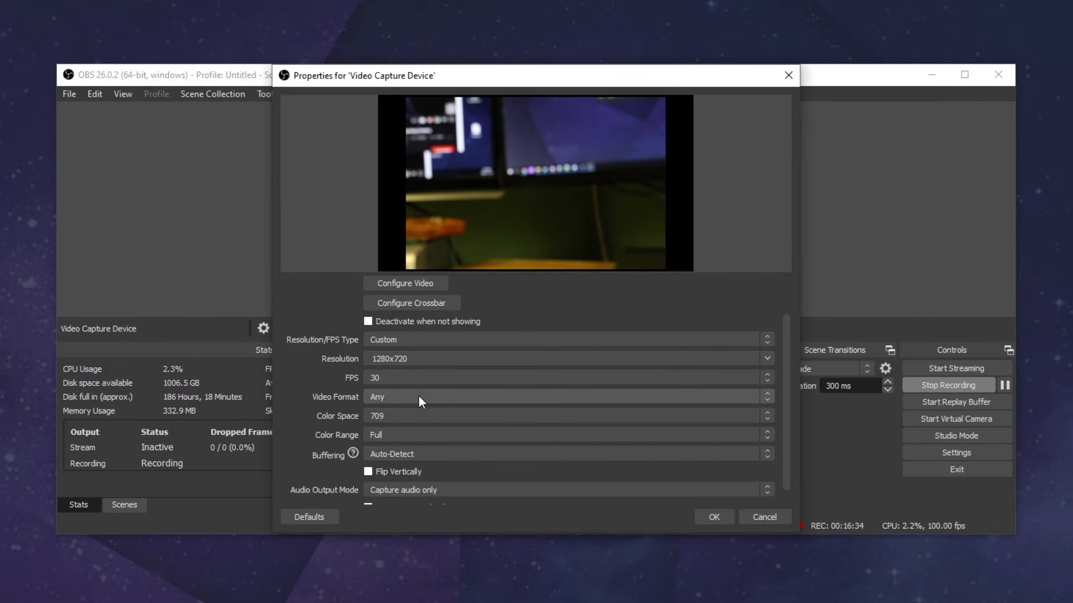
click(418, 396)
click(418, 396)
drag(787, 373, 788, 325)
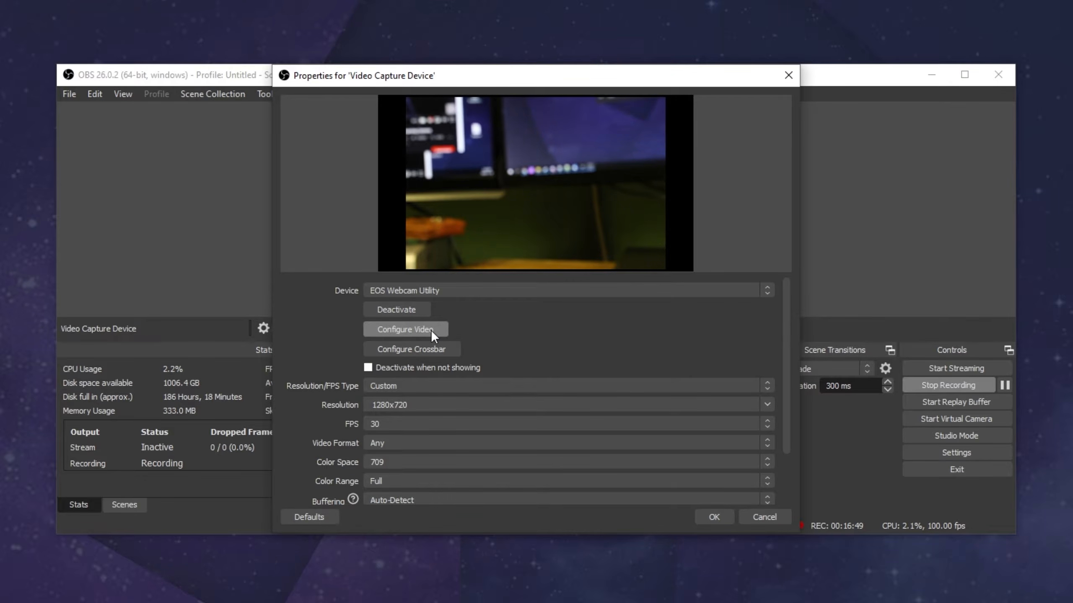
click(438, 348)
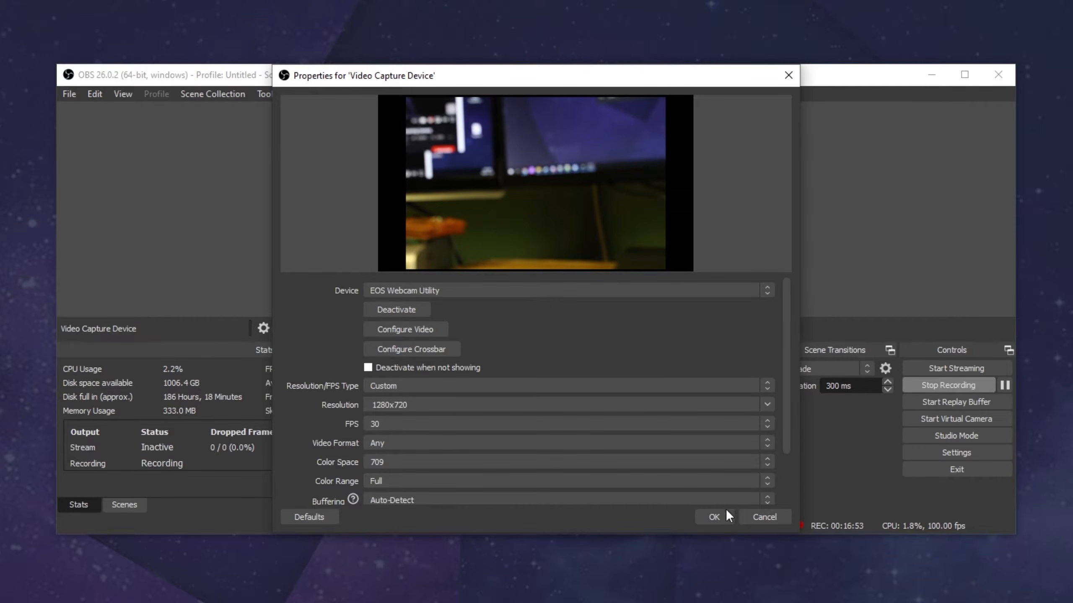
click(714, 516)
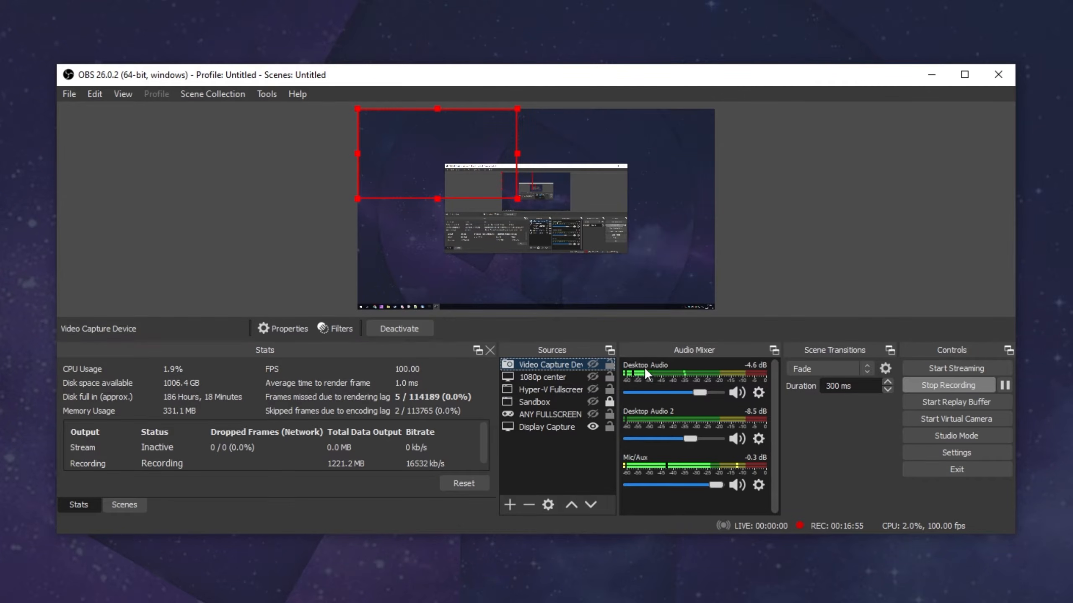
Fit the Video Capture Device source to the screen
right_click(573, 364)
mouse_move(656, 391)
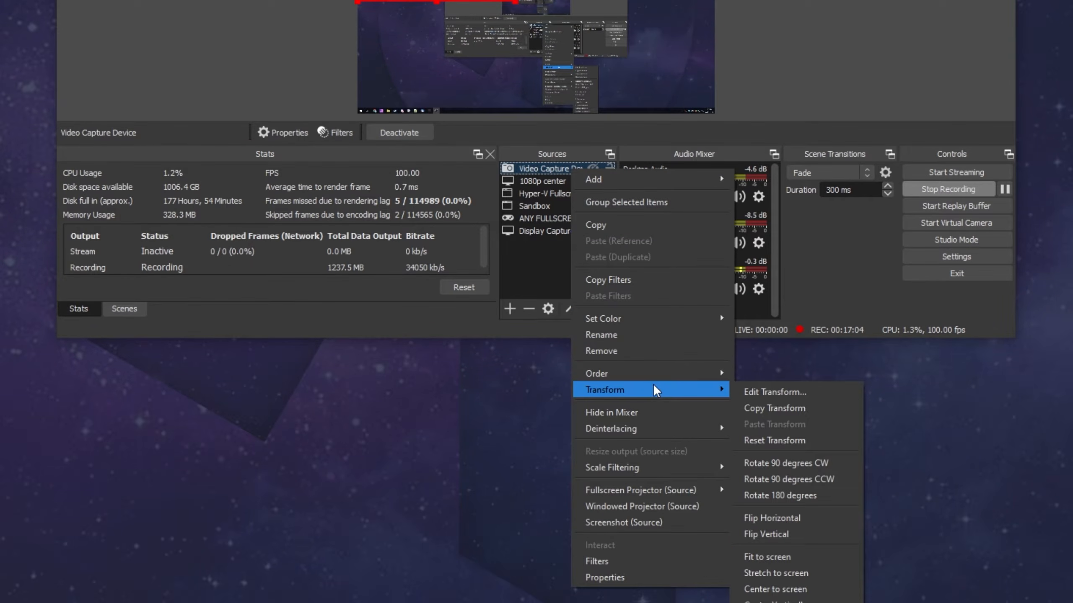
click(813, 558)
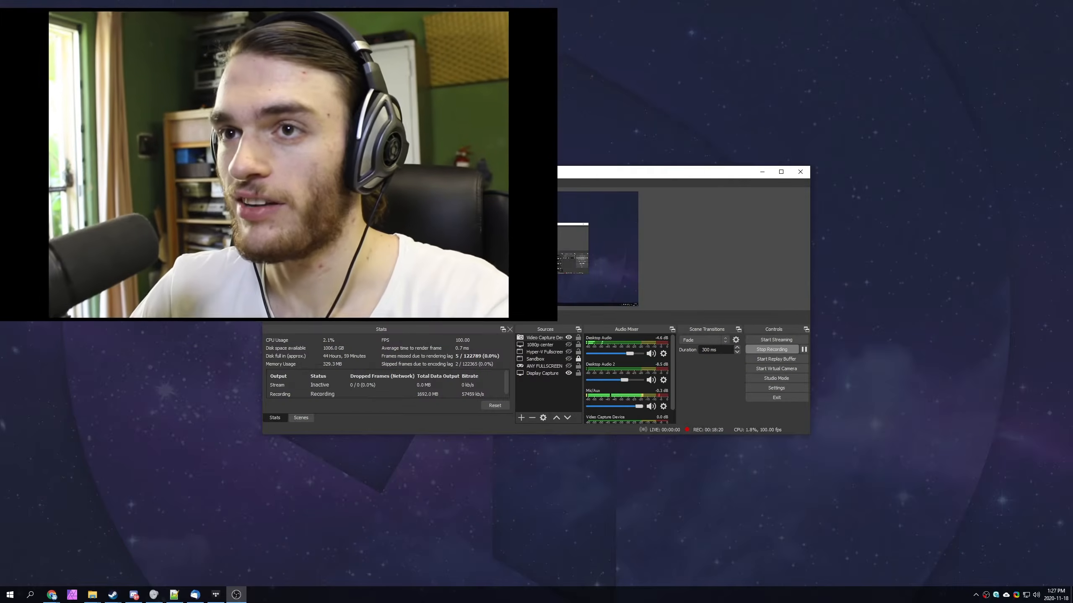
drag(540, 254, 626, 262)
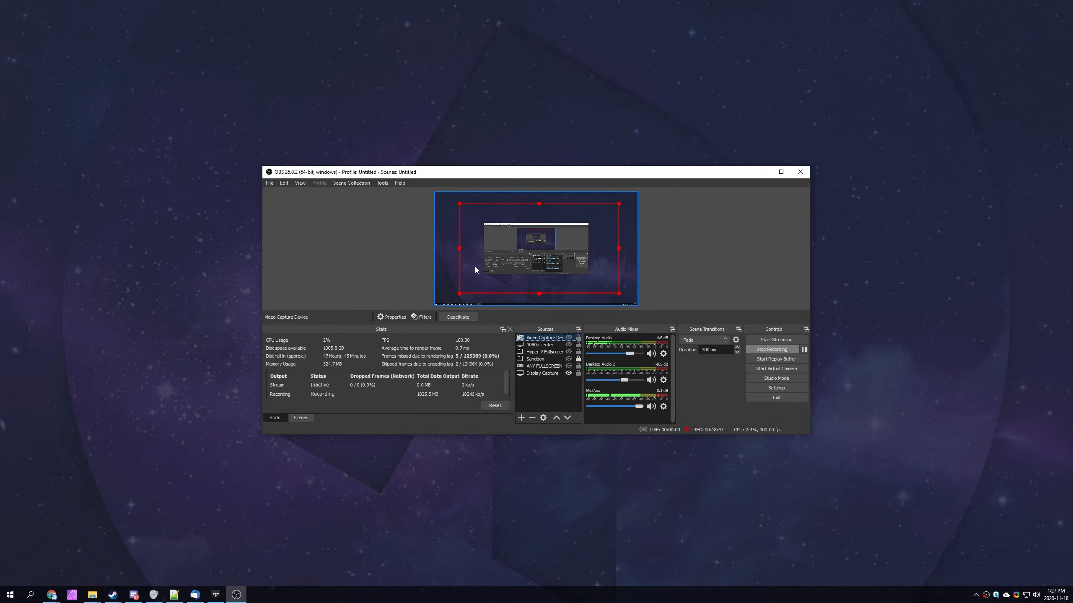
Make the Video Capture Device source visible and shrink it to fit within the left half of the canvas
drag(550, 175, 807, 186)
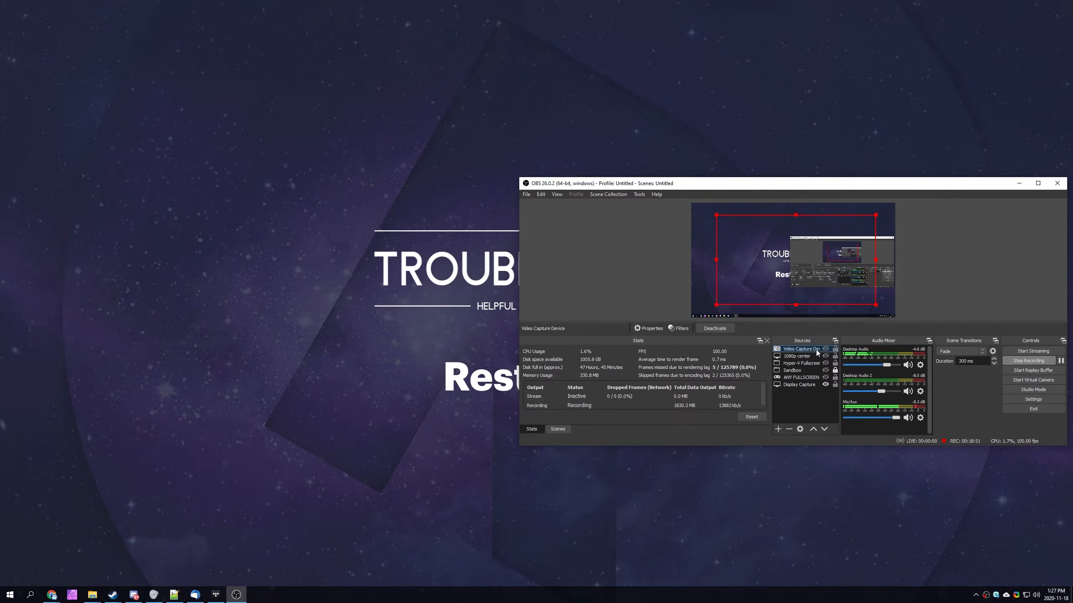
click(826, 350)
drag(876, 260, 804, 260)
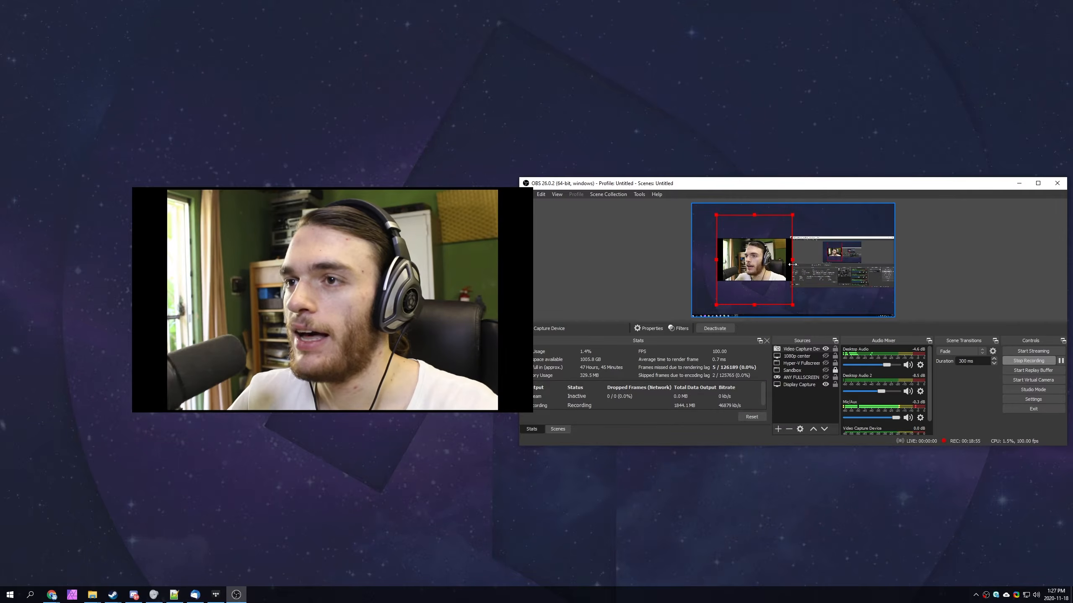
mouse_move(782, 261)
mouse_down()
mouse_move(747, 263)
mouse_move(762, 261)
mouse_up()
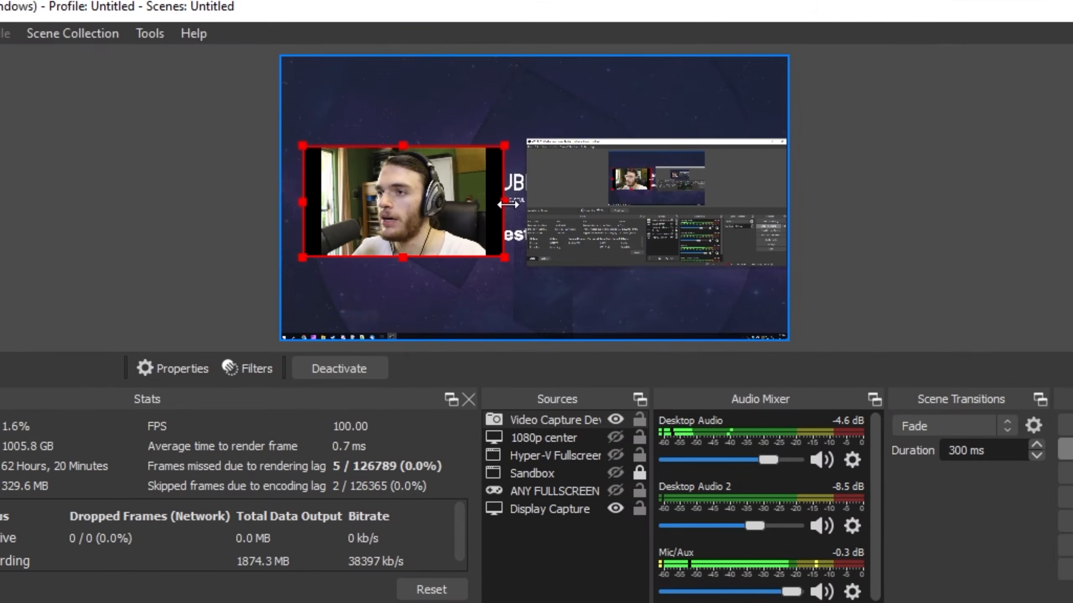
Crop the black borders off the edges of the camera source directly in the preview
drag(506, 204, 485, 201)
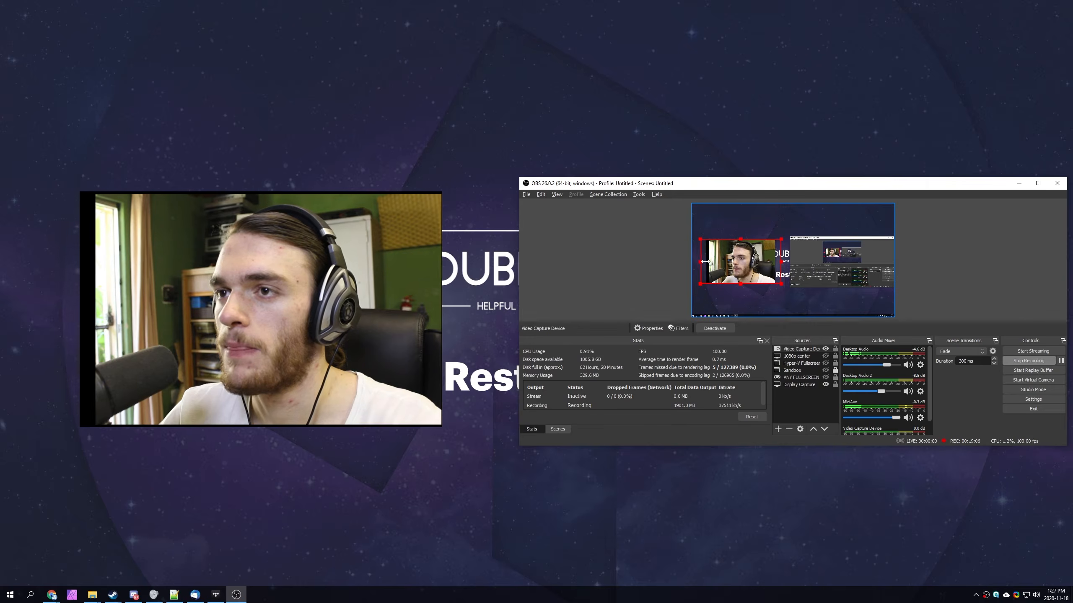
drag(704, 261, 707, 261)
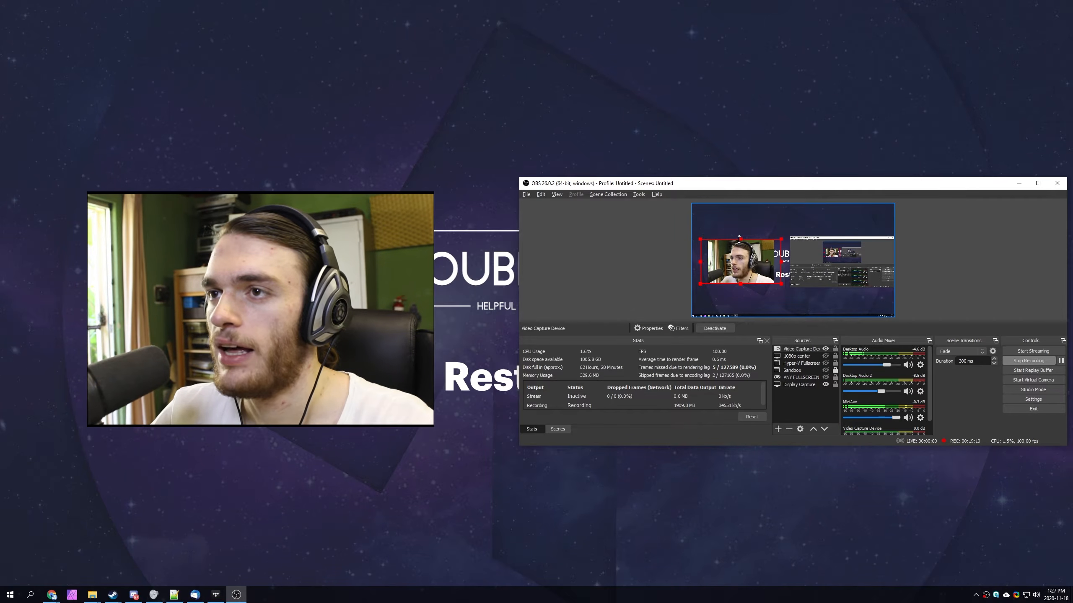
drag(740, 284, 740, 283)
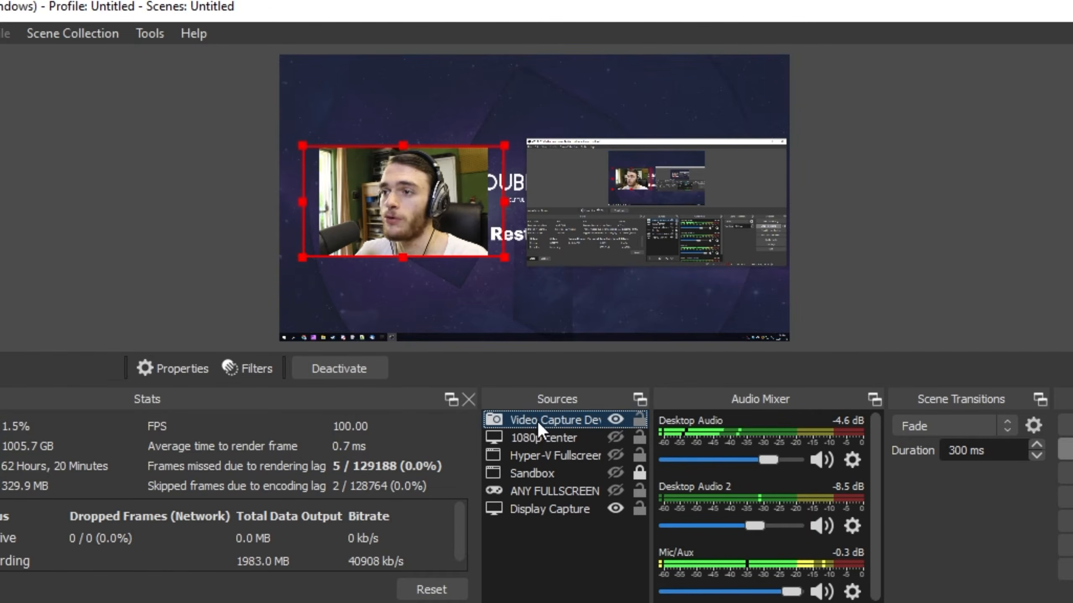
Edit the Video Capture Device's transform and set both the left and right crop to 110
right_click(537, 421)
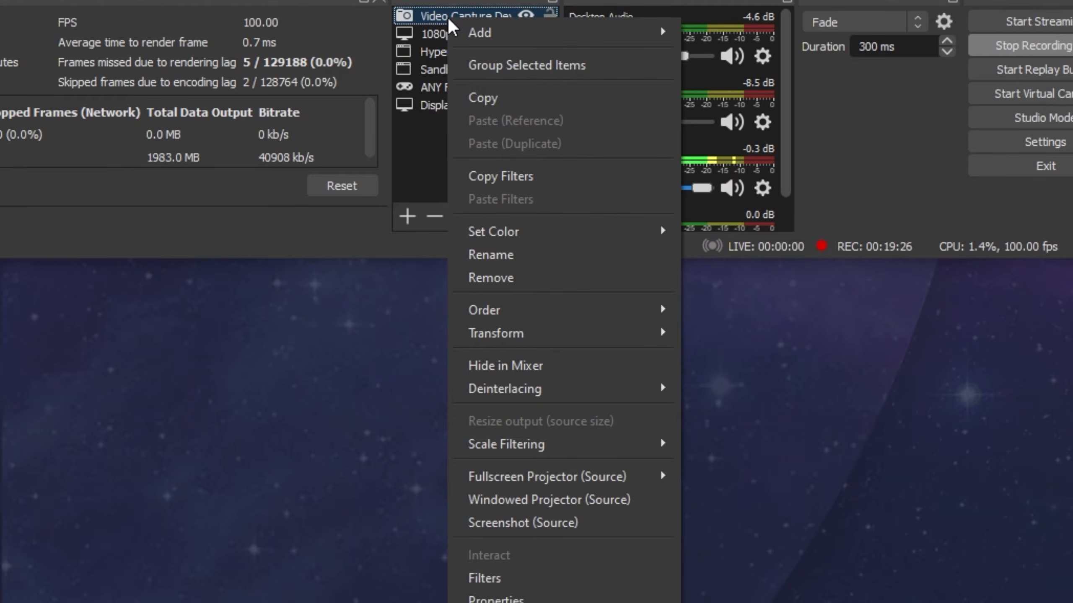
mouse_move(603, 338)
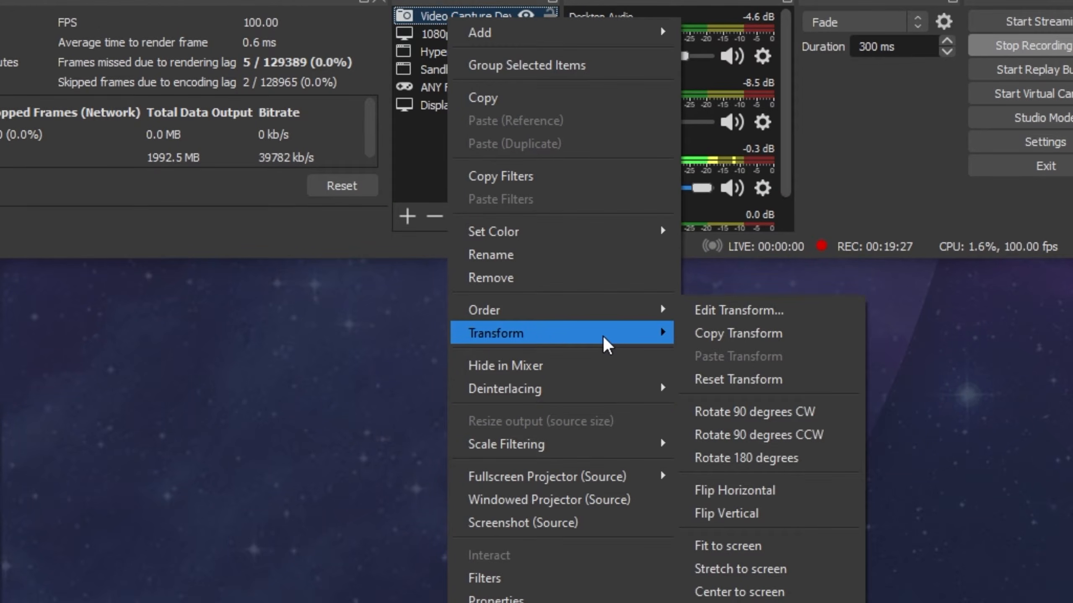
click(726, 307)
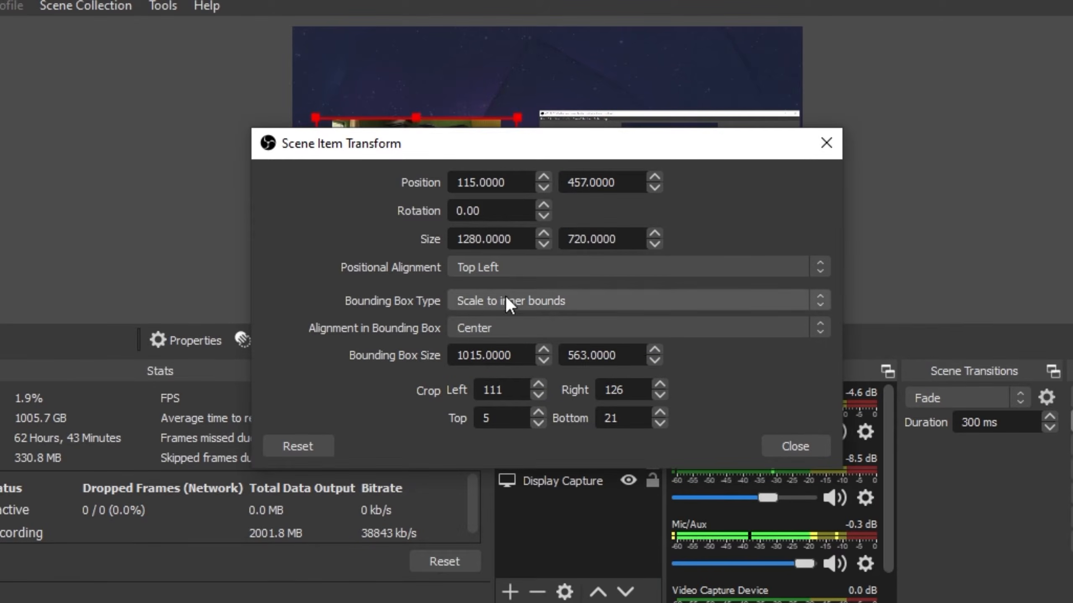
click(513, 391)
key(Tab)
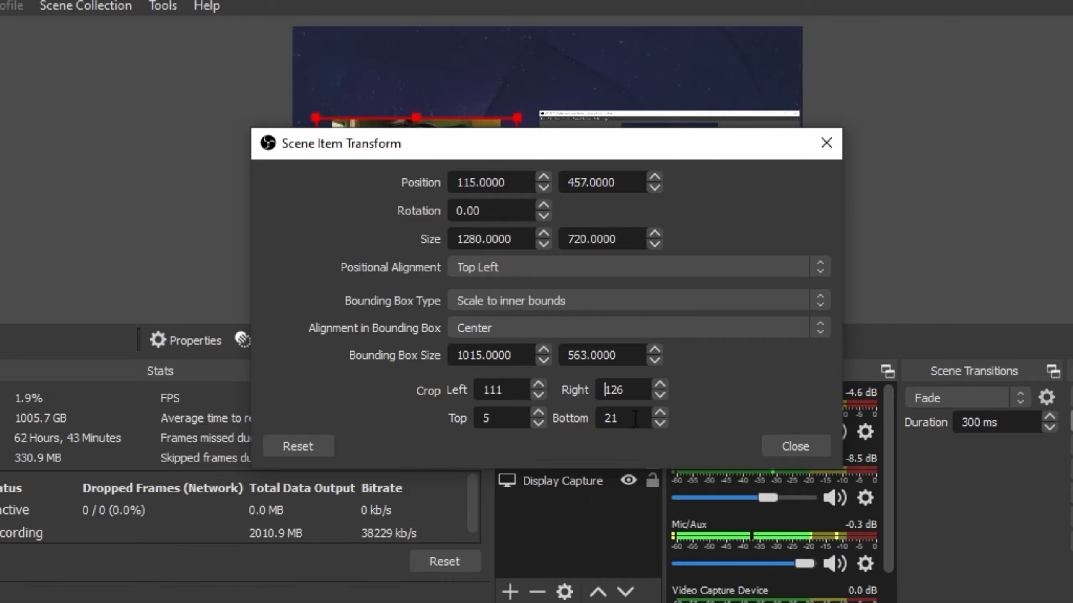
double_click(512, 400)
text(110)
key(Tab)
text(110)
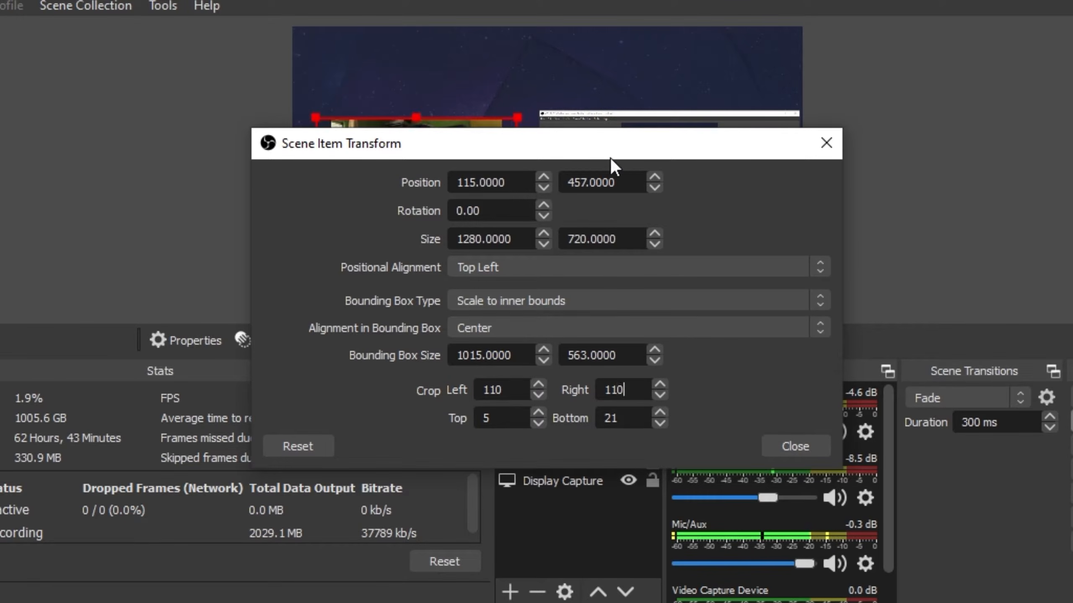
Set the camera source's top and bottom crop to 2, close the transform settings and hide the source
drag(611, 160, 614, 334)
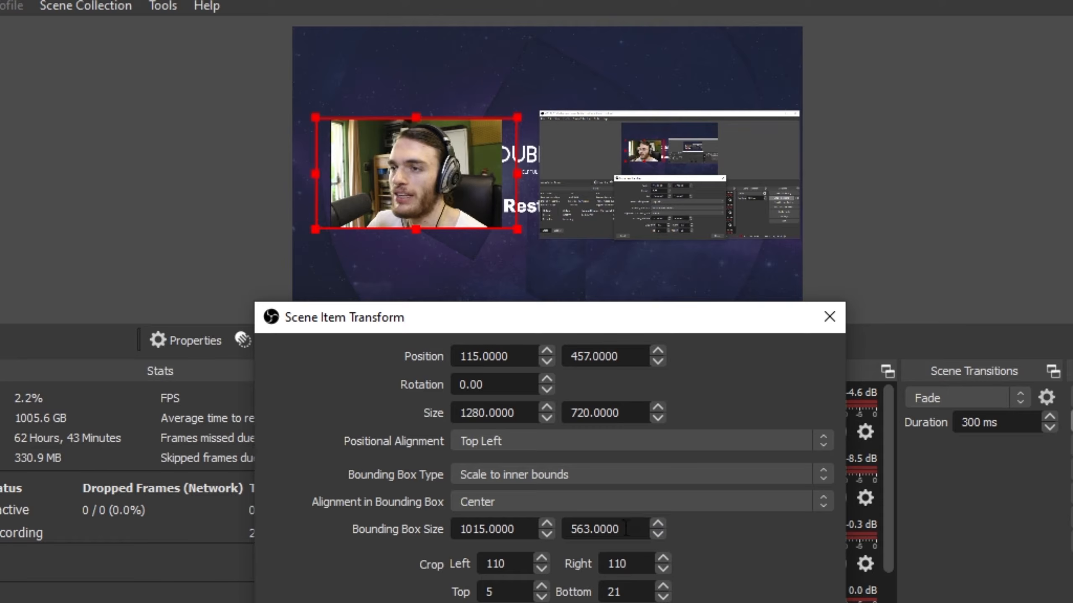
double_click(490, 592)
text(2)
key(Tab)
text(2)
click(798, 602)
click(846, 160)
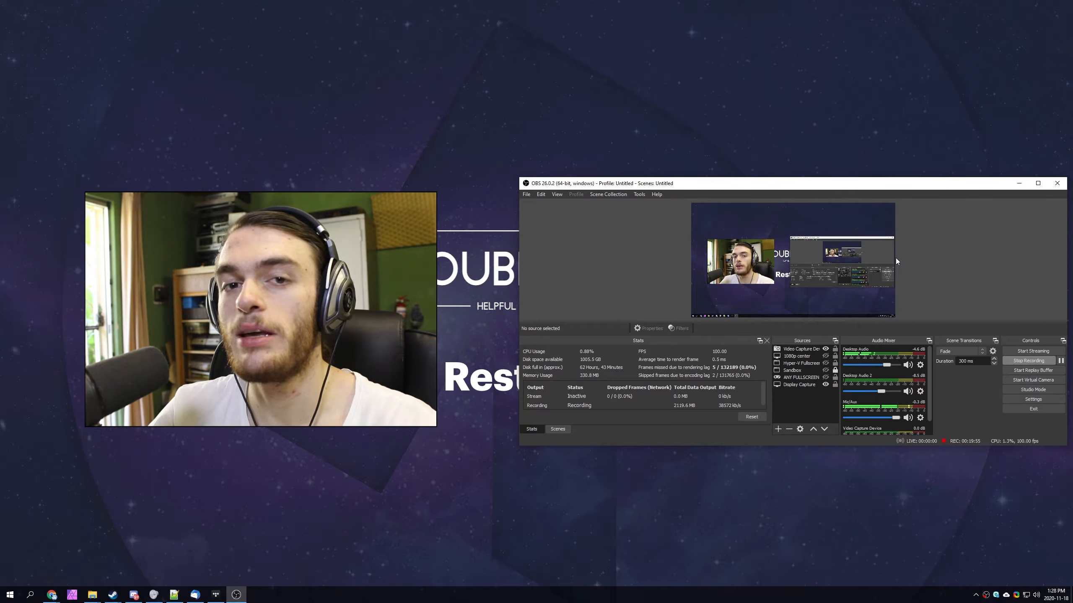
click(824, 350)
drag(960, 181, 704, 168)
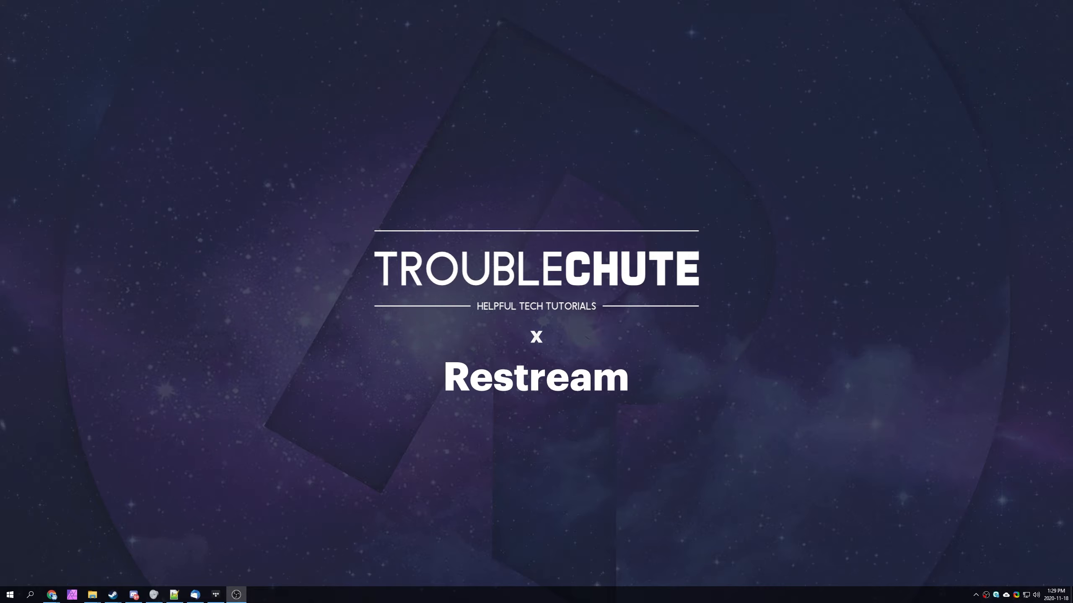
Switch to the Restream dashboard in Chrome and enable the Twitch and Facebook destinations
click(52, 596)
drag(426, 222, 542, 1)
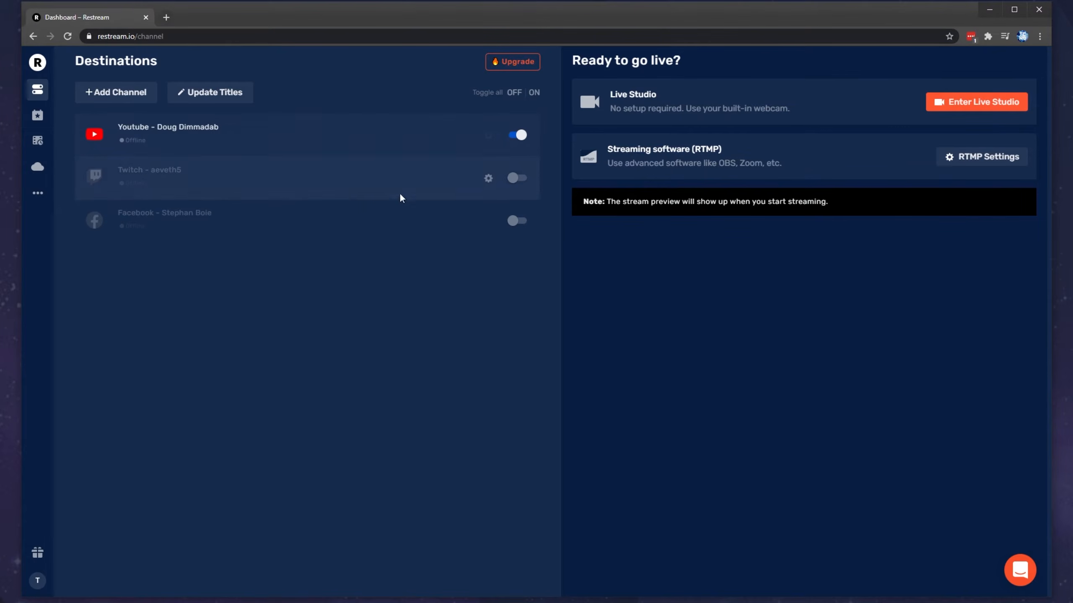
click(518, 220)
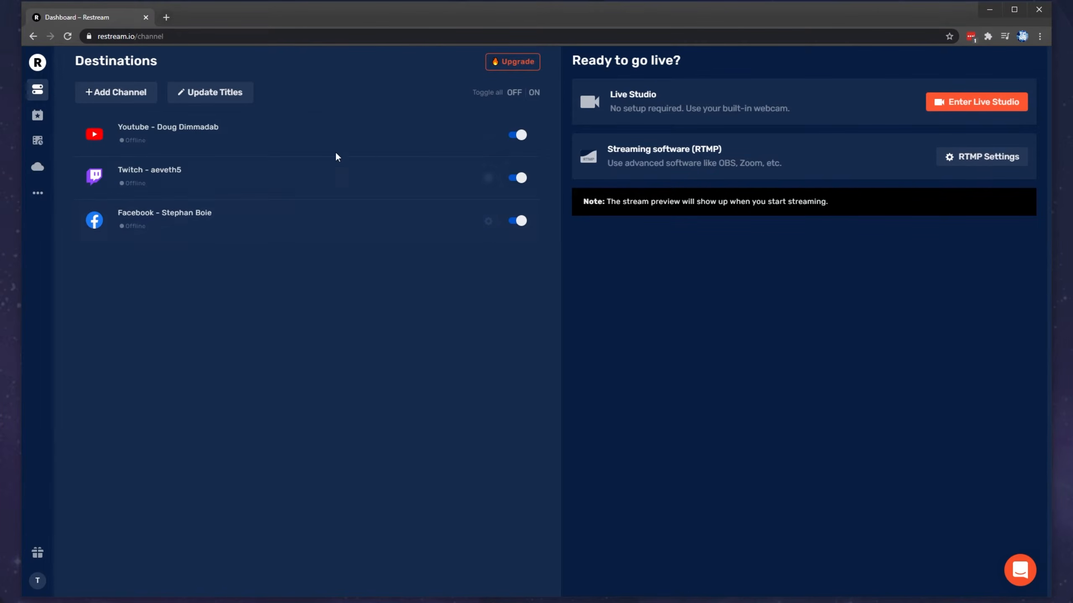
Browse the streaming services offered for a new Restream channel, and return to the dashboard
click(101, 90)
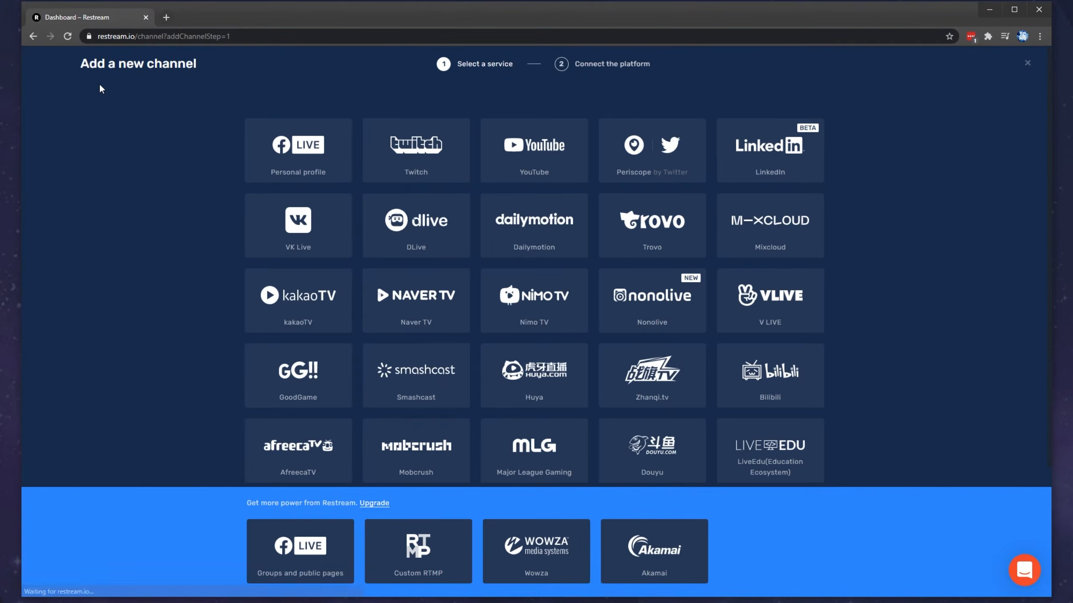
scroll(317, 144, down, 4)
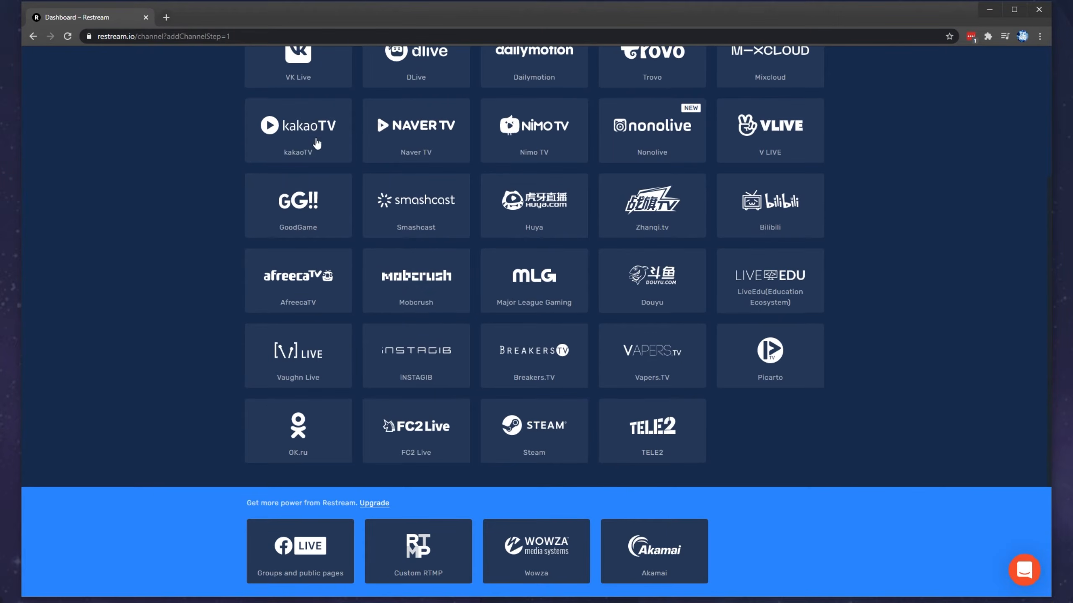
scroll(439, 317, up, 4)
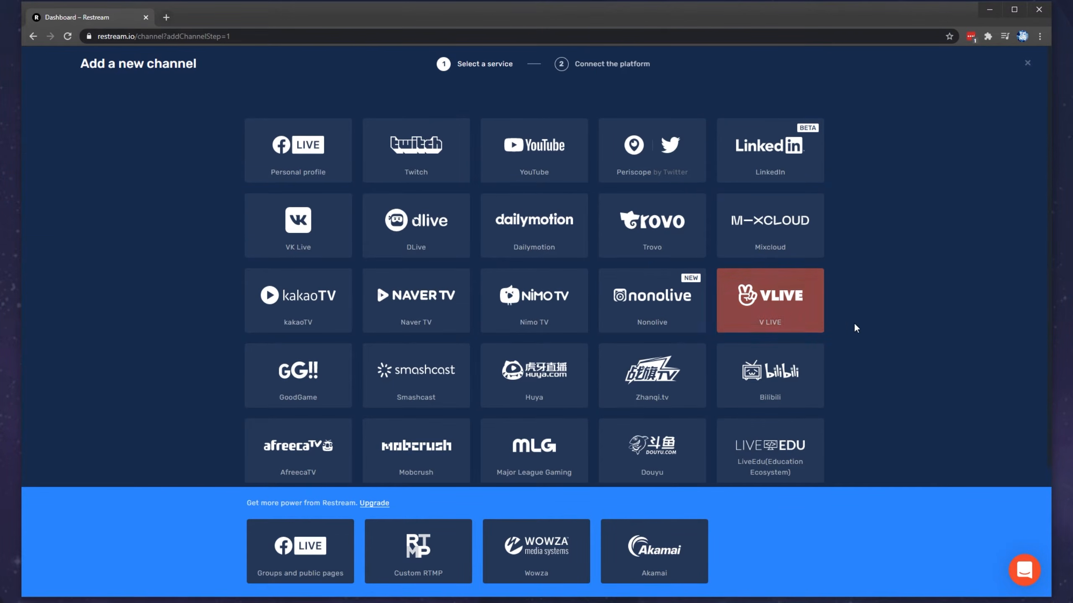
key(alt+Left)
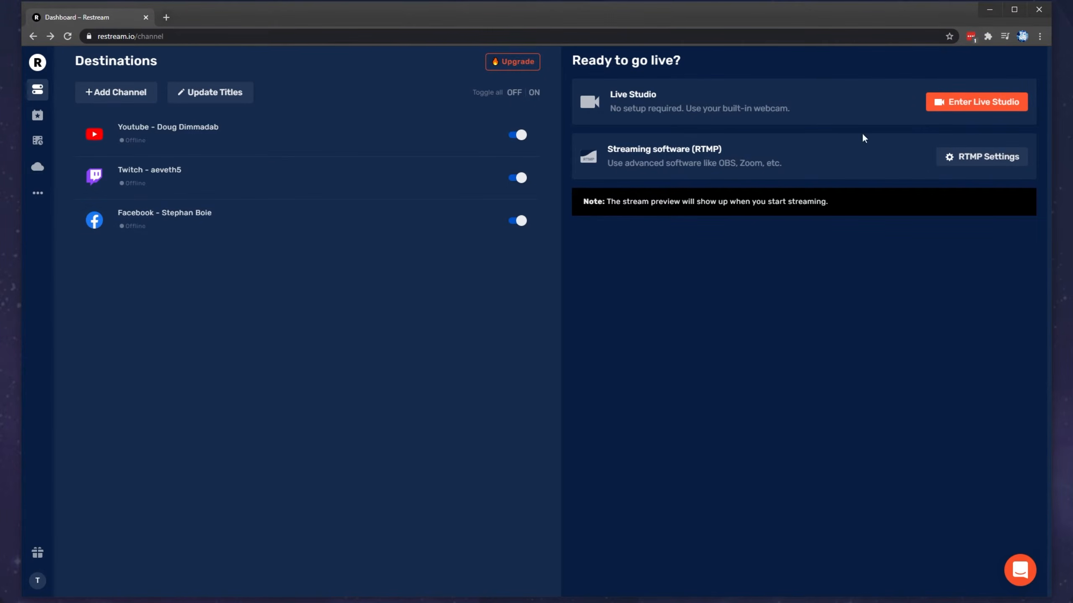
Enter Restream's Live Studio and allow the site to use the camera
click(957, 102)
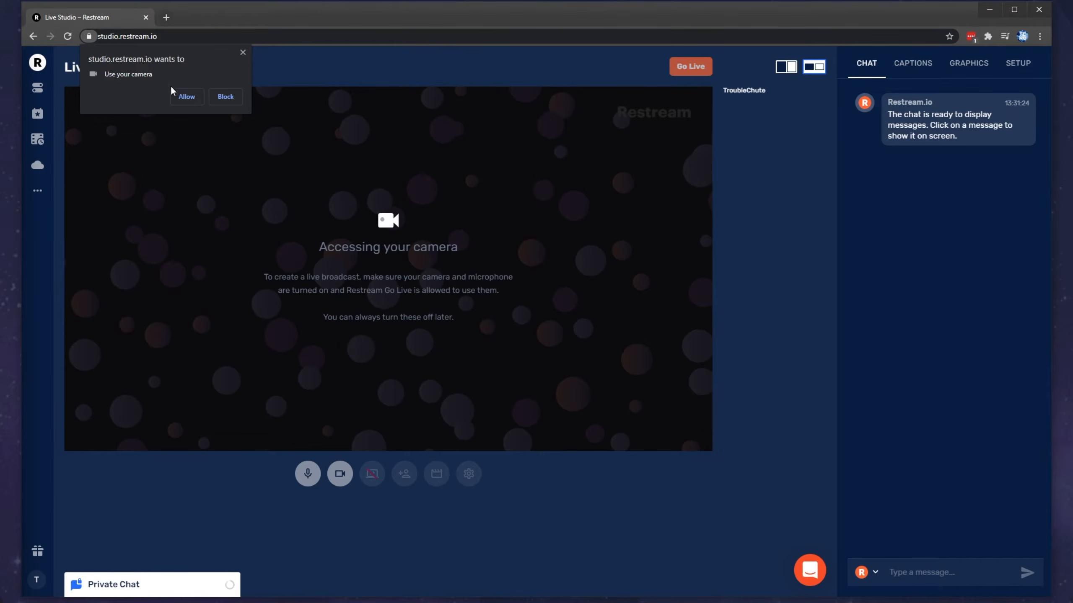
click(175, 97)
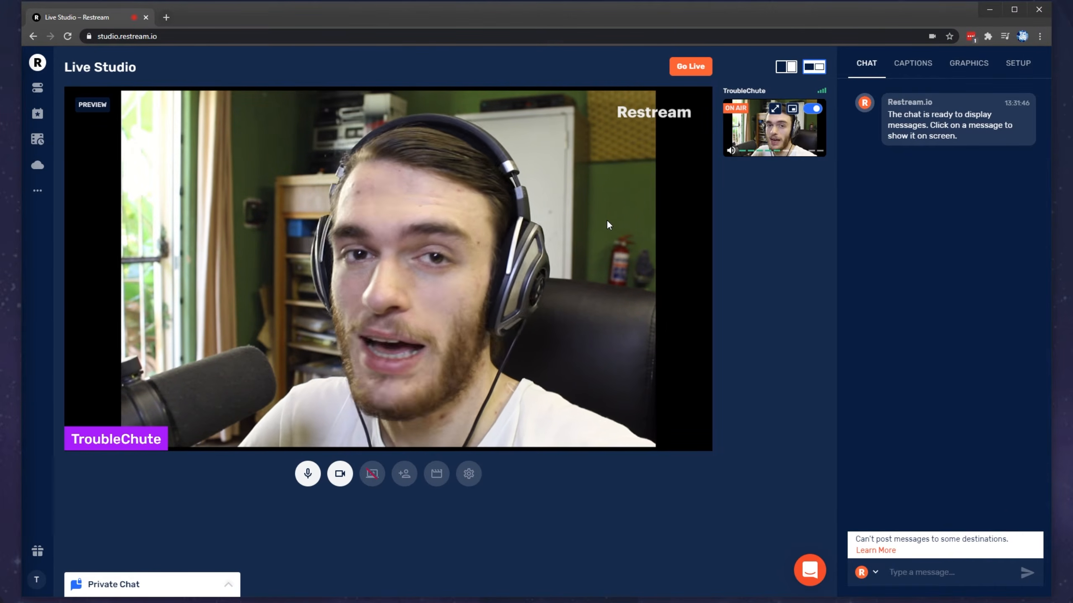
Share the screen, put the share on air and make it the main view with the camera as picture-in-picture
click(372, 473)
click(624, 357)
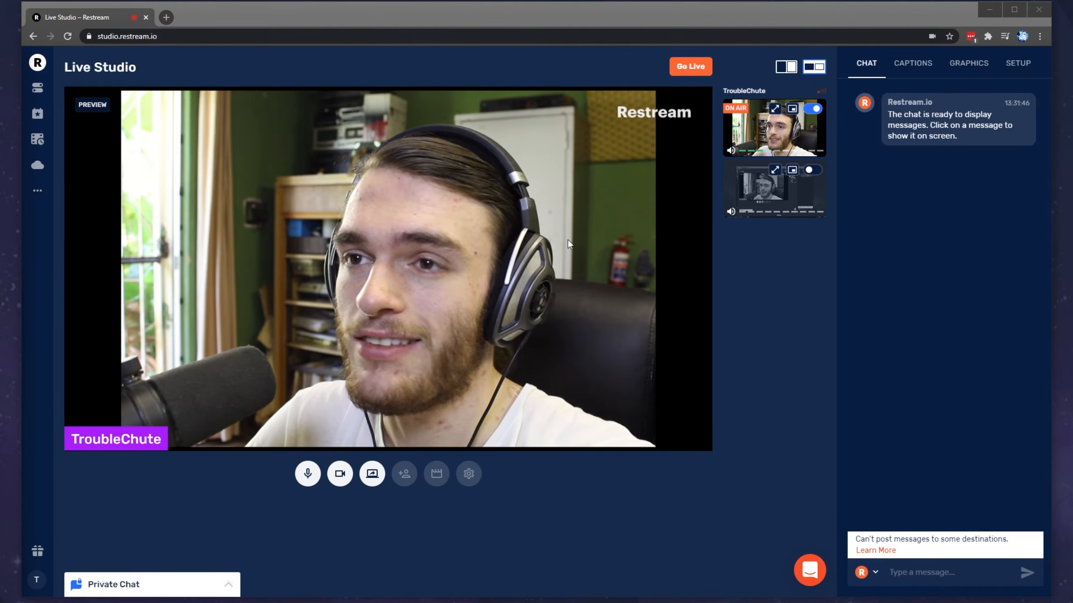
click(812, 170)
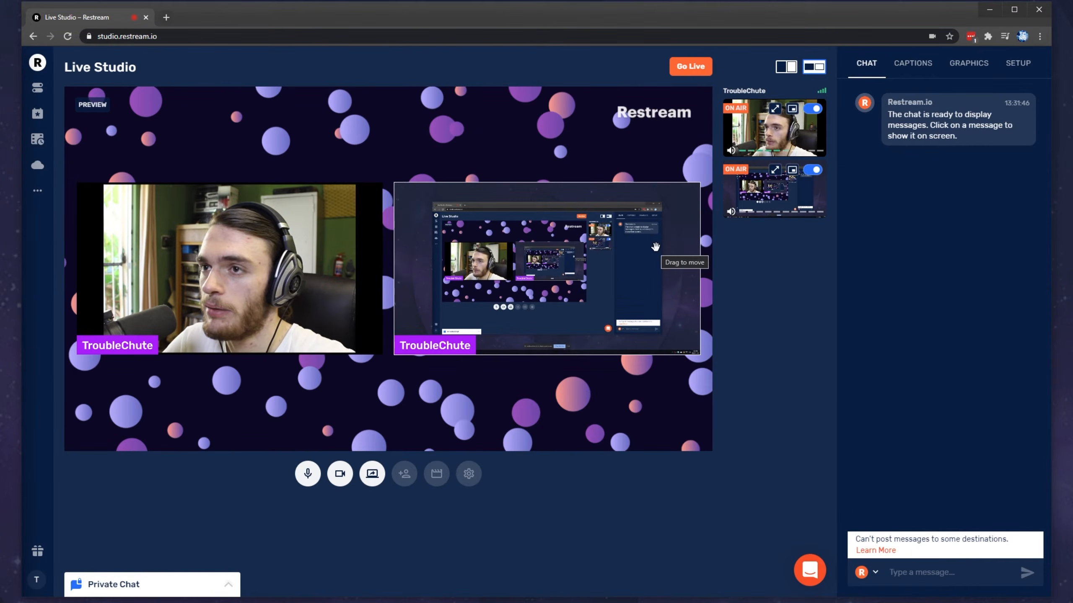
click(791, 169)
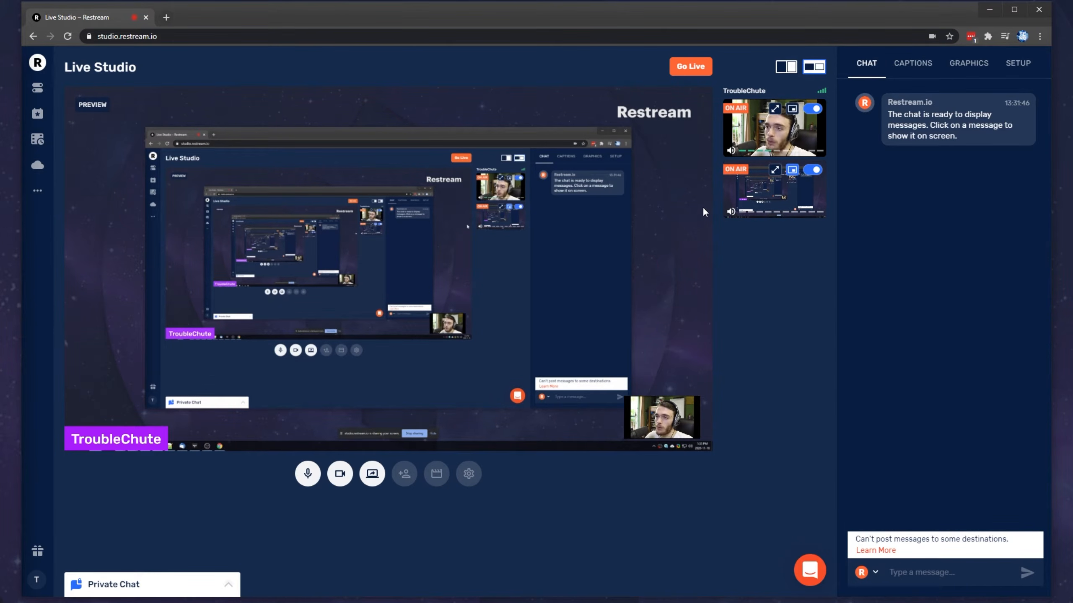
Go live from Live Studio and show the stream's title and destination setup
click(690, 66)
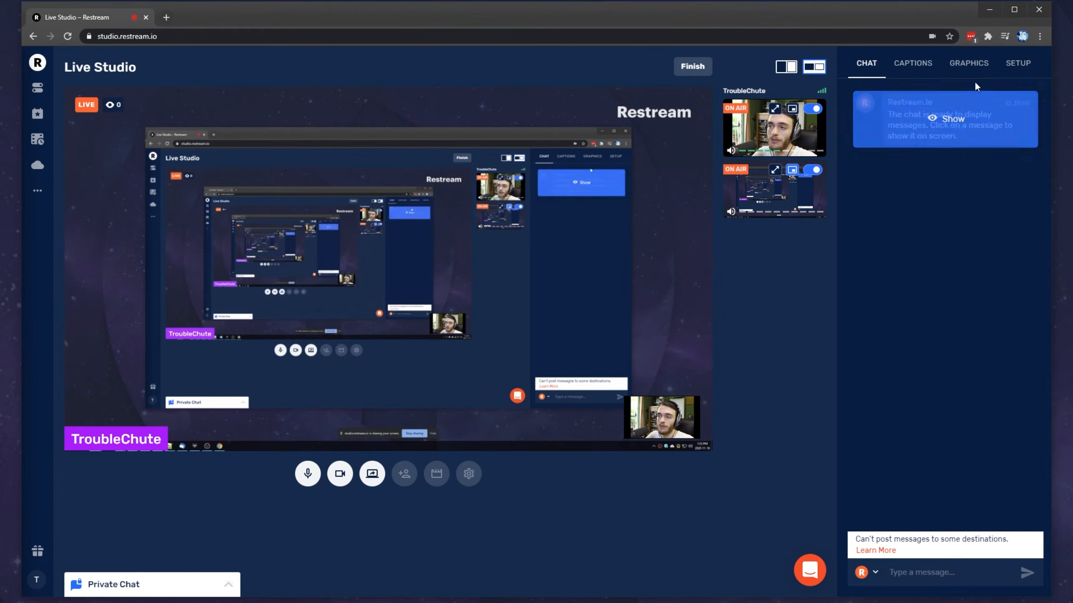
click(1017, 63)
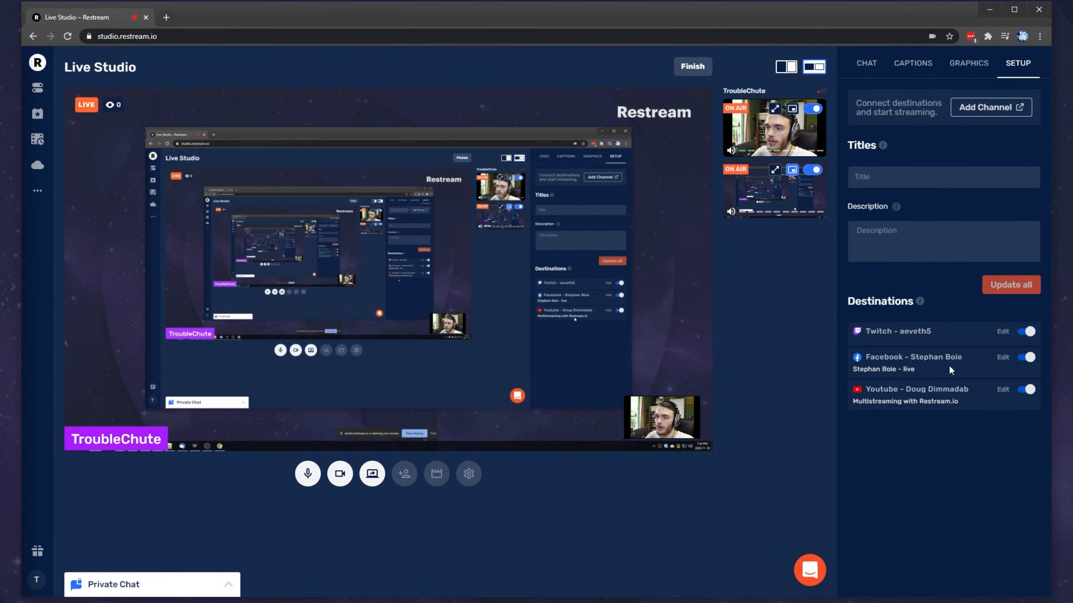
Open the Restream dashboard in a new tab and open the YouTube, Twitch and Facebook channel pages from it
right_click(37, 88)
click(72, 92)
click(177, 16)
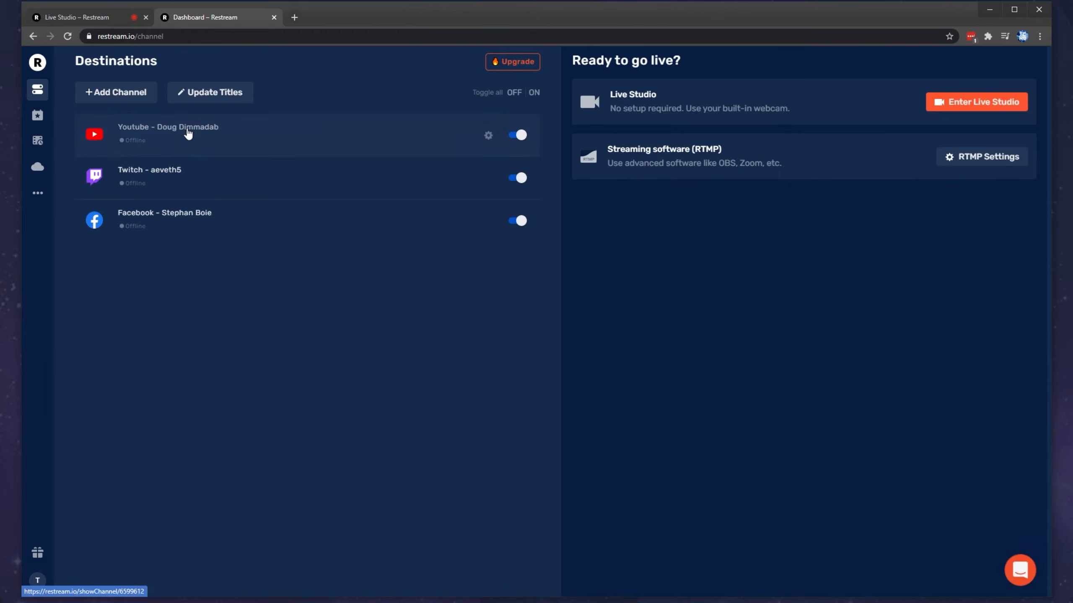
click(185, 131)
click(230, 17)
click(173, 170)
click(215, 17)
click(194, 216)
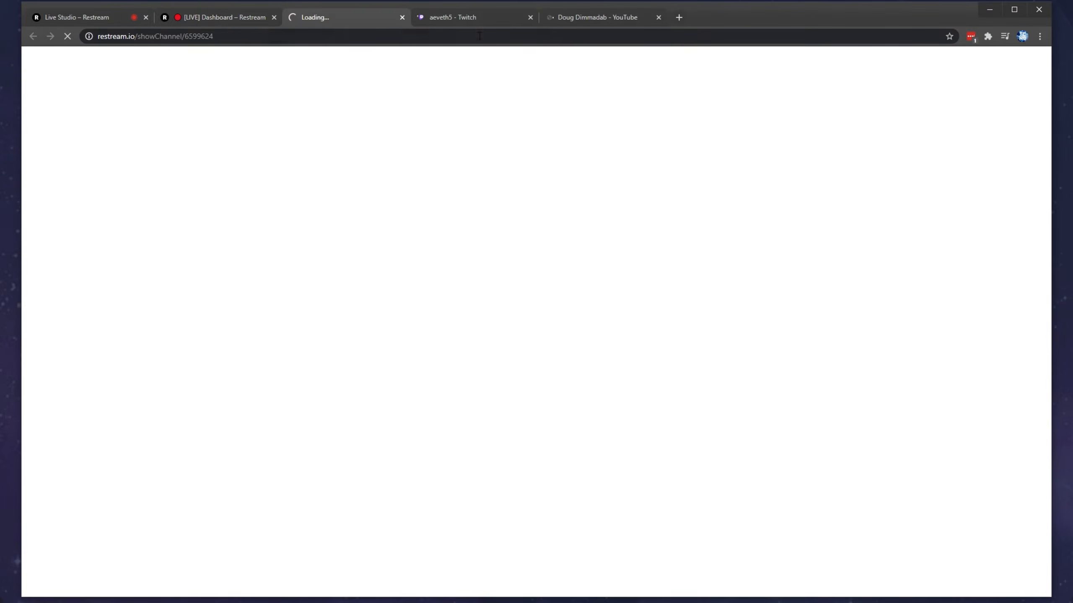
Check the live stream on Twitch and open the YouTube stream's watch page from its video details in YouTube Studio
key(ctrl+1)
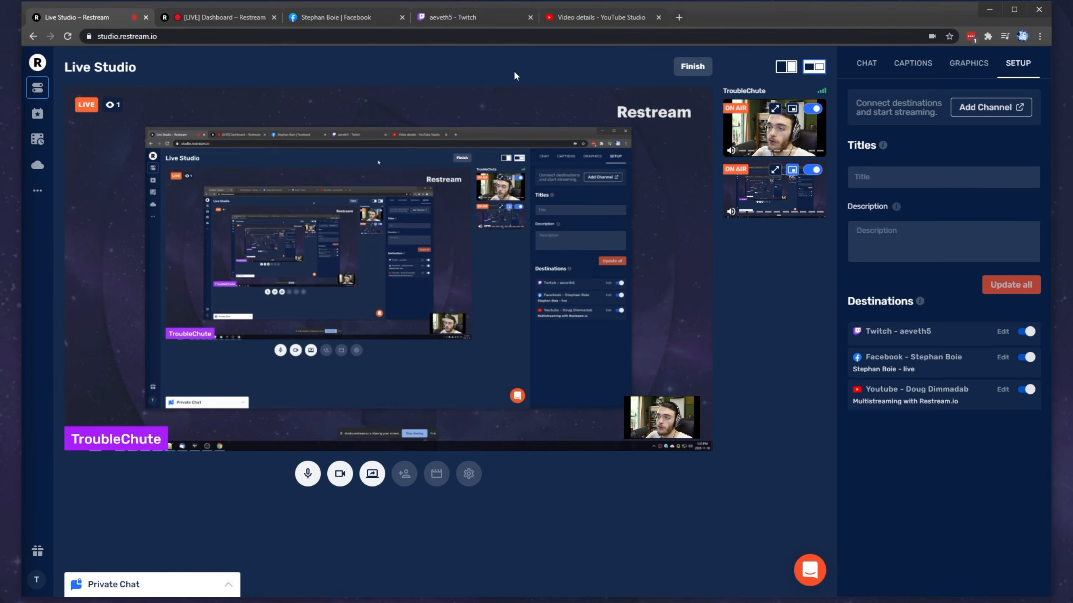
click(454, 17)
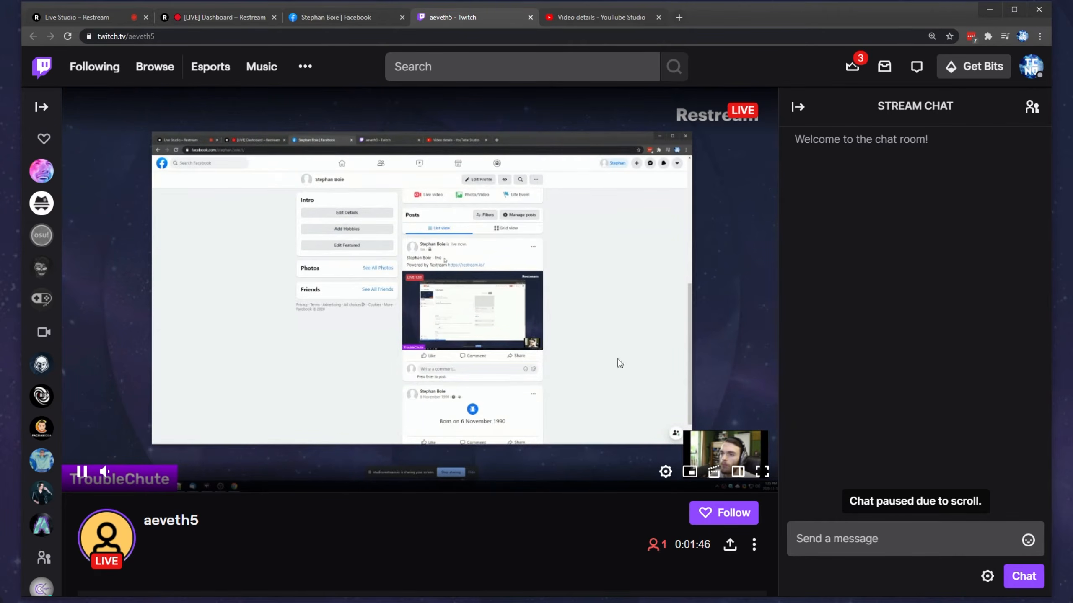
key(ctrl+5)
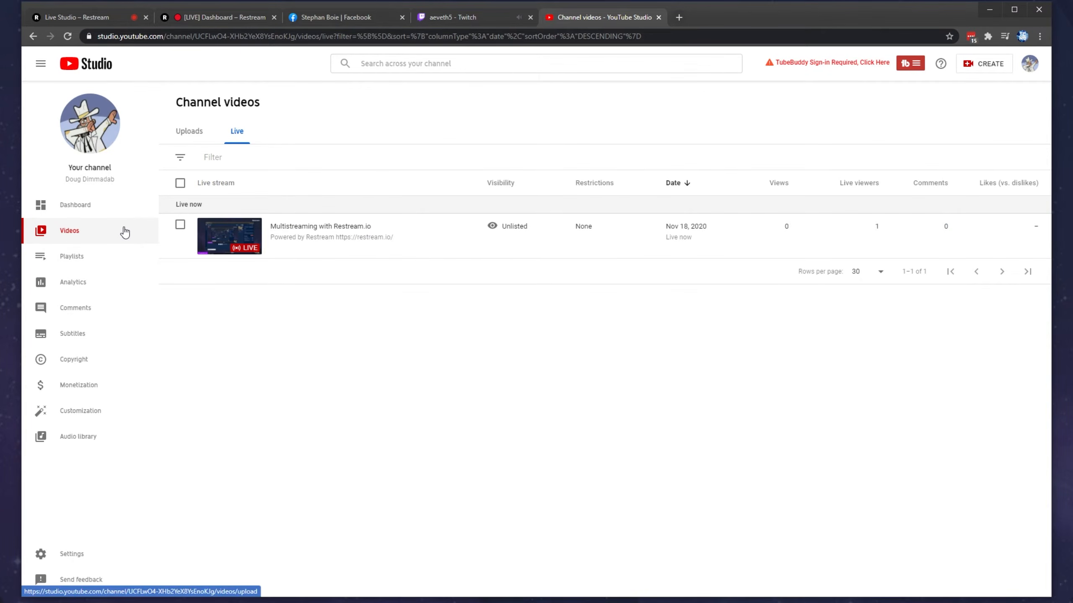
click(223, 222)
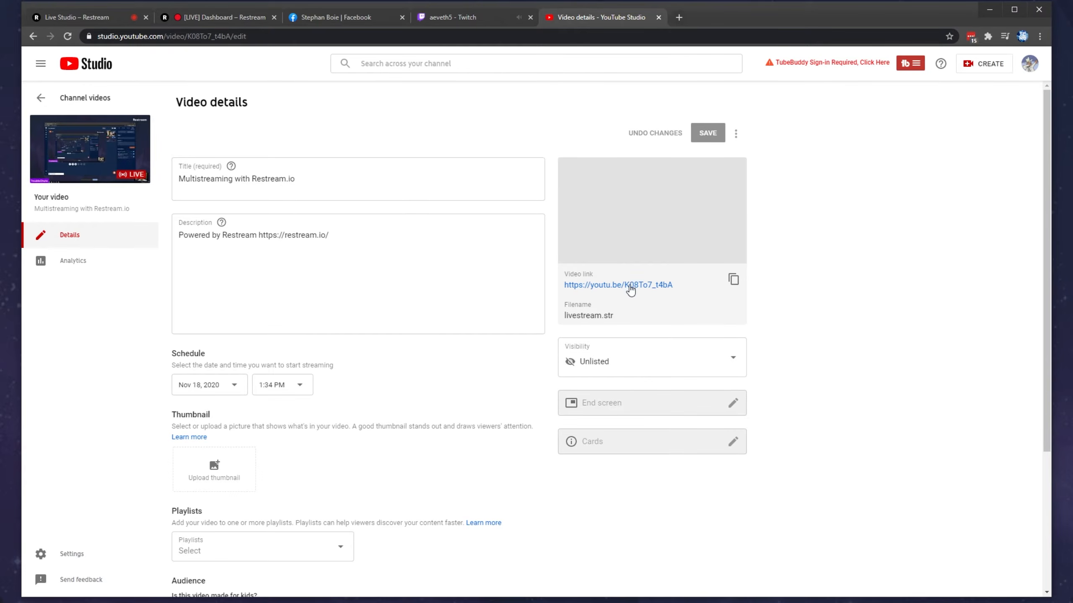
middle_click(630, 285)
click(716, 22)
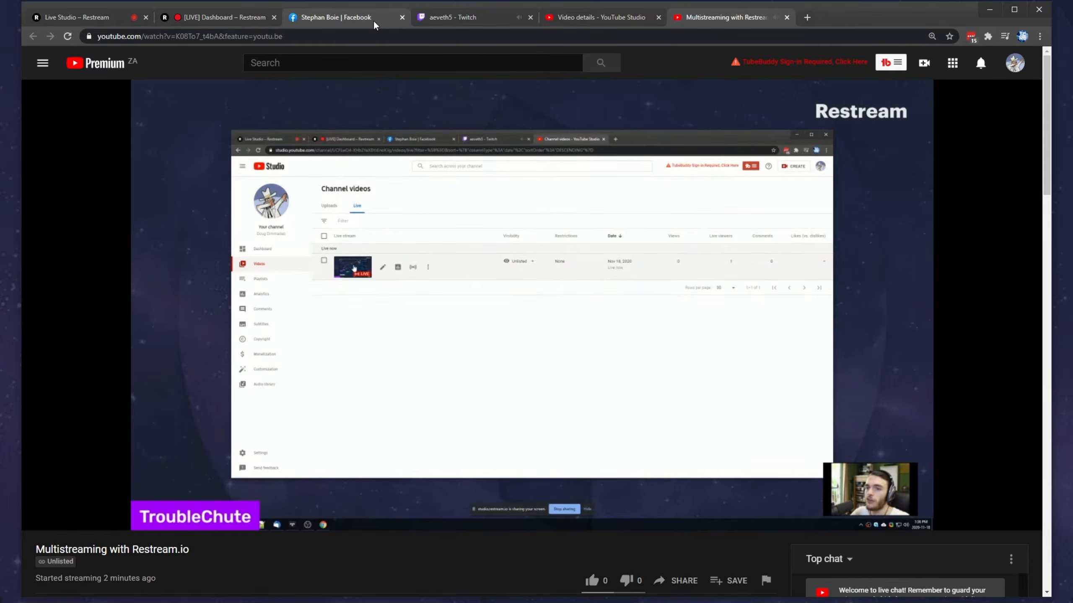
Check the live video post on the Facebook profile and return to Live Studio
click(373, 20)
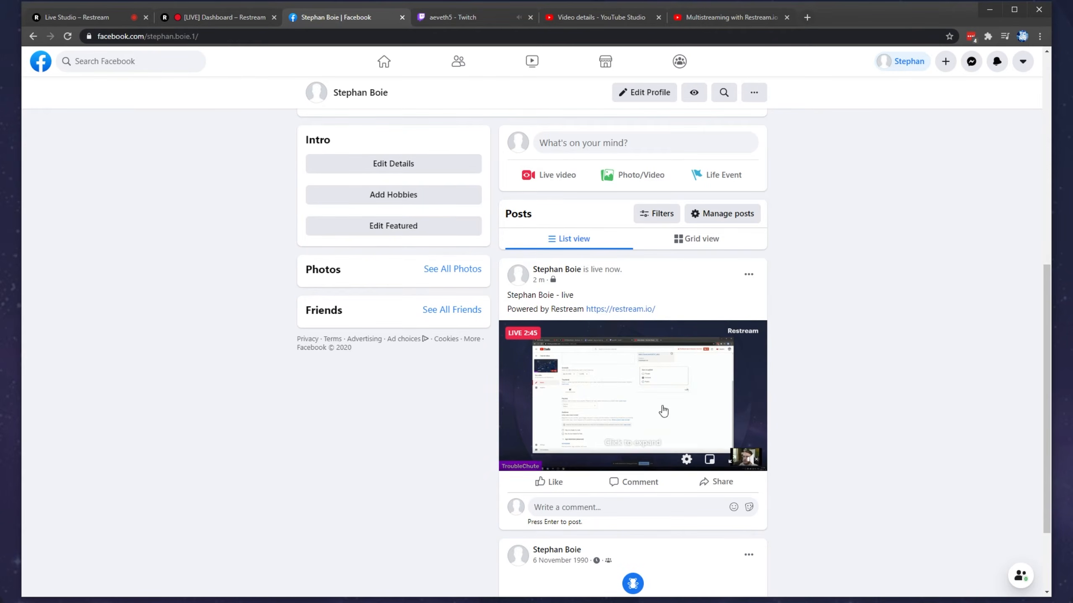
click(741, 280)
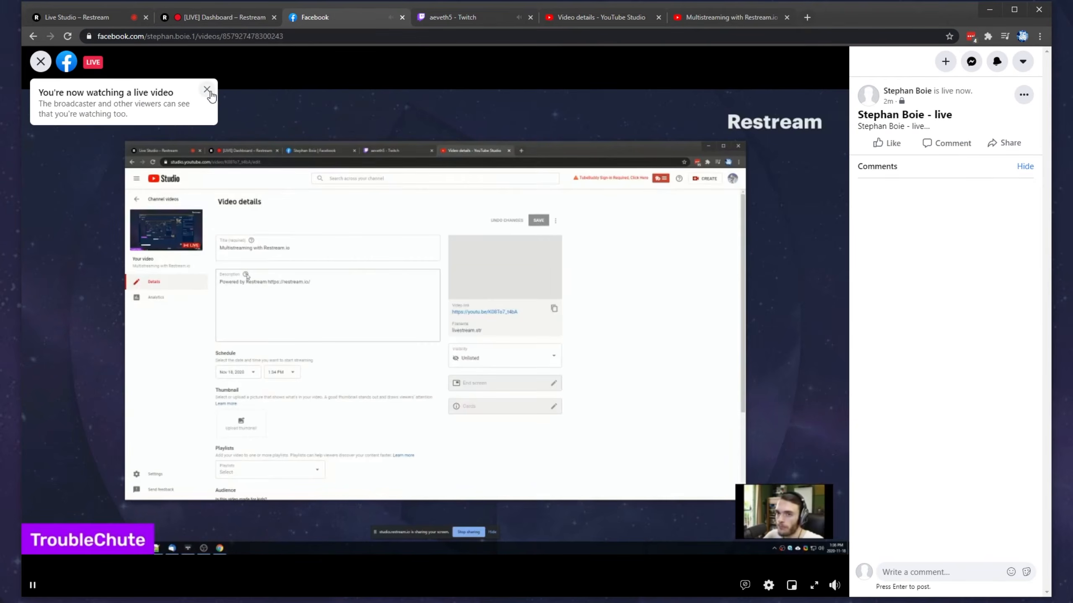
click(207, 90)
click(89, 22)
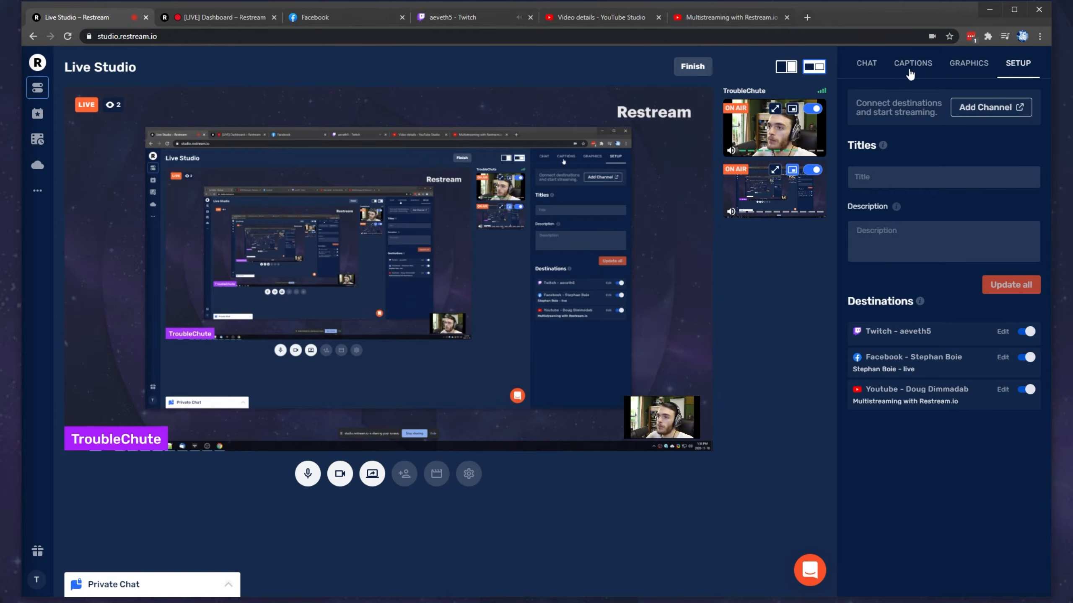
Look through Live Studio's chat, captions and graphics options
click(869, 67)
click(913, 67)
click(968, 64)
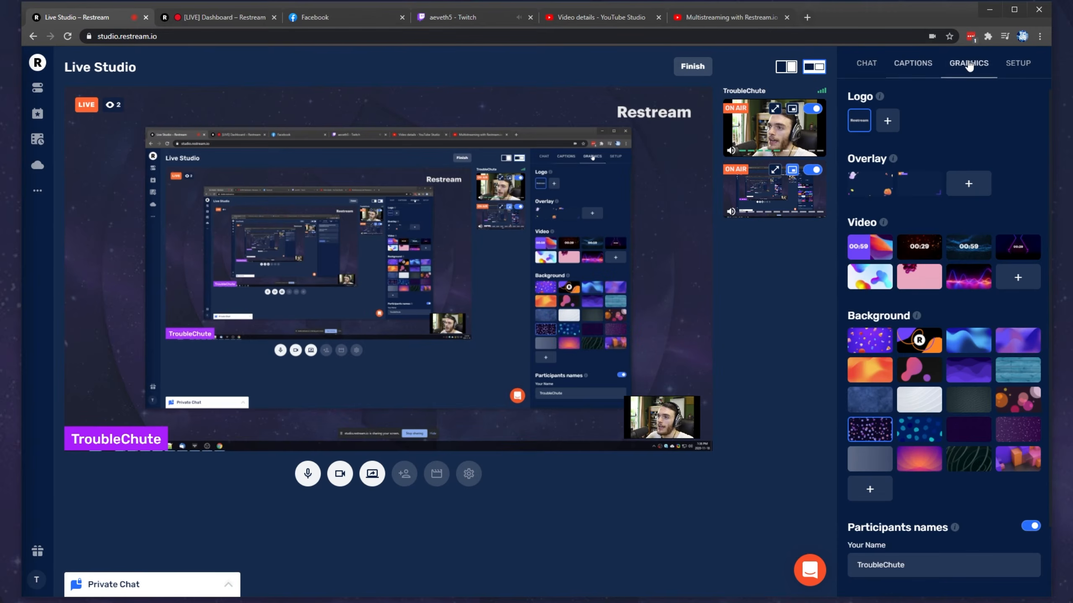
Send the message "Hello" to the stream's destinations from the Live Studio chat
click(866, 62)
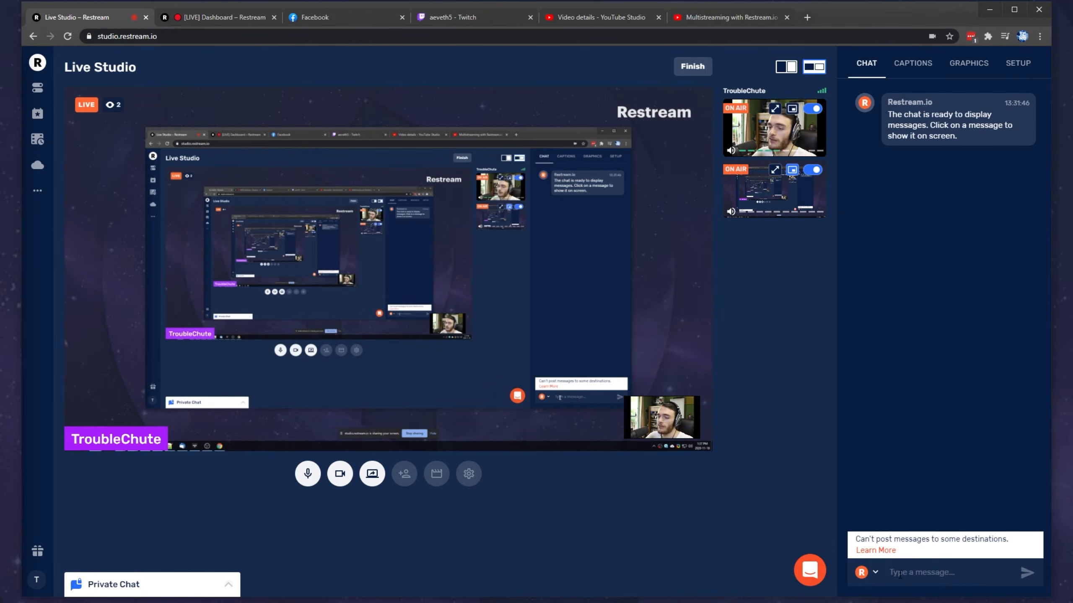
click(900, 572)
text(Hello)
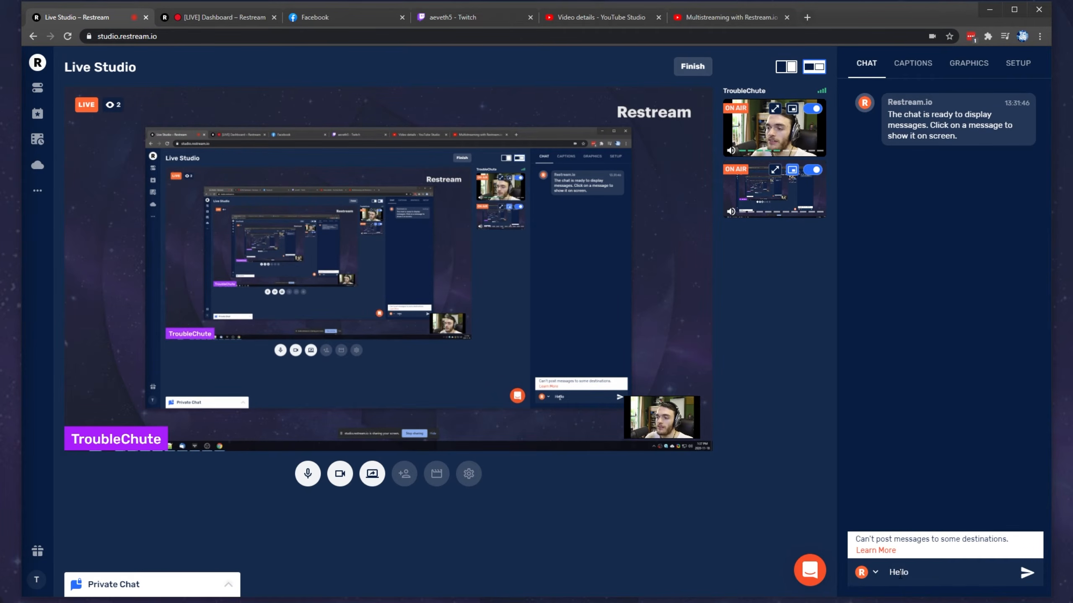
key(Return)
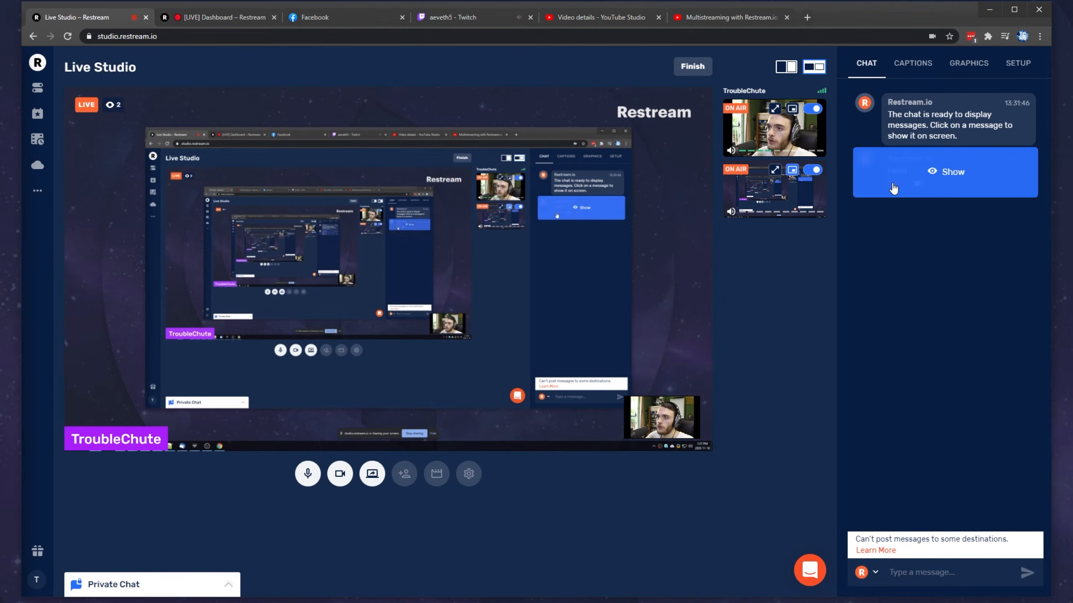
Check the stream chats on Twitch and on the YouTube watch page for the sent message
click(476, 22)
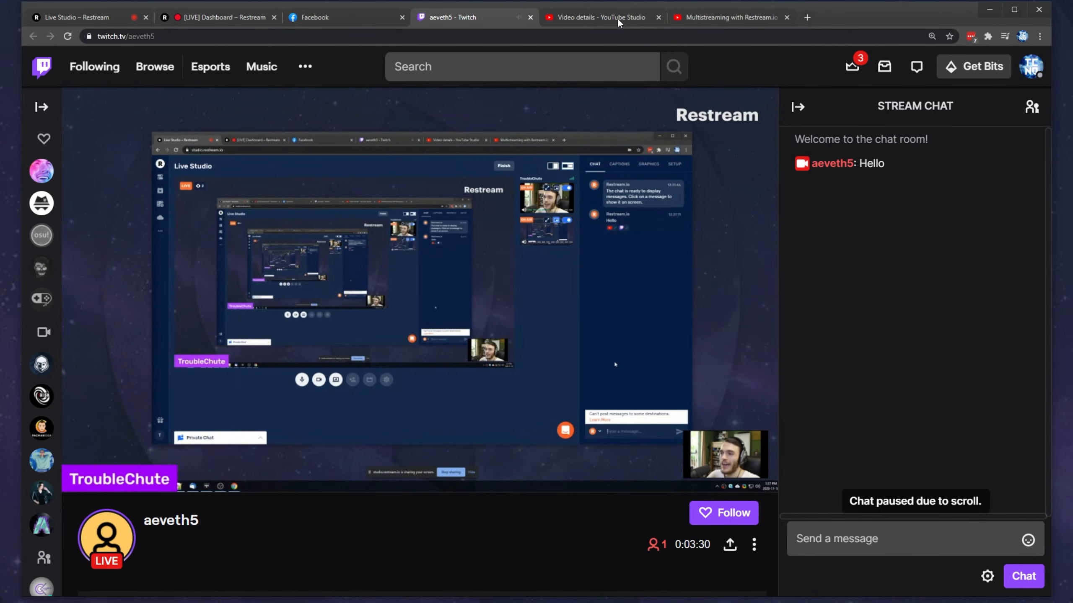
click(696, 20)
scroll(730, 273, down, 3)
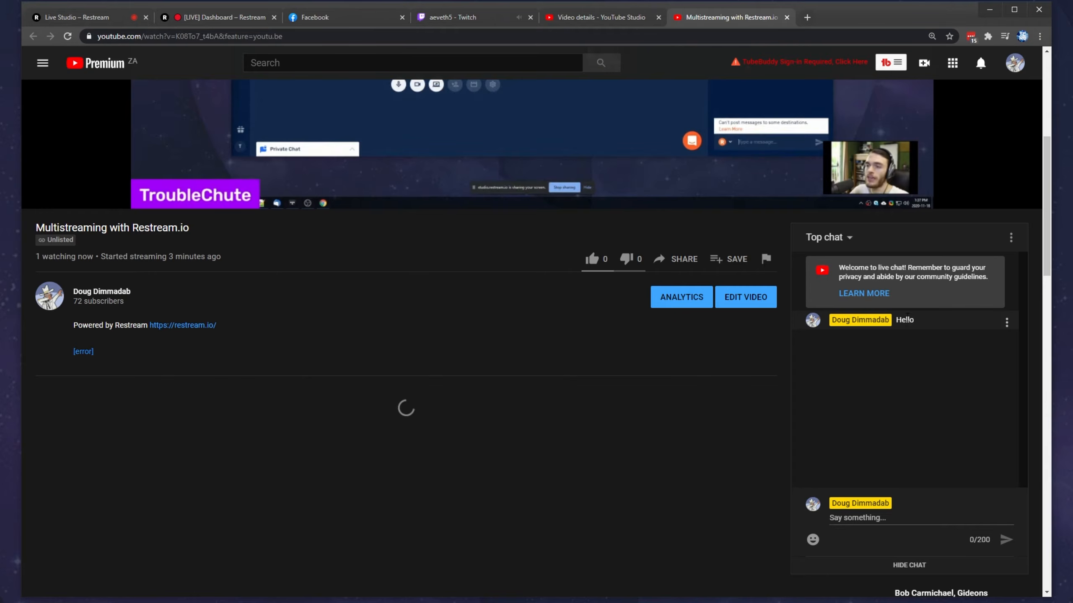
Post "Hello from YouTube" in the YouTube stream's live chat
click(907, 516)
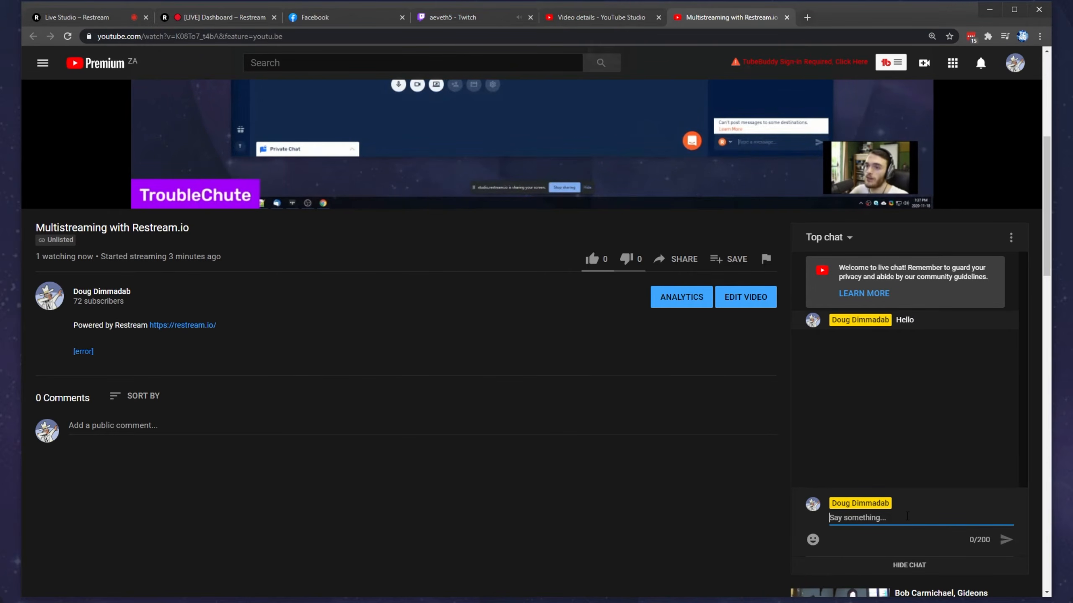
text(Hello from YouTube)
key(Return)
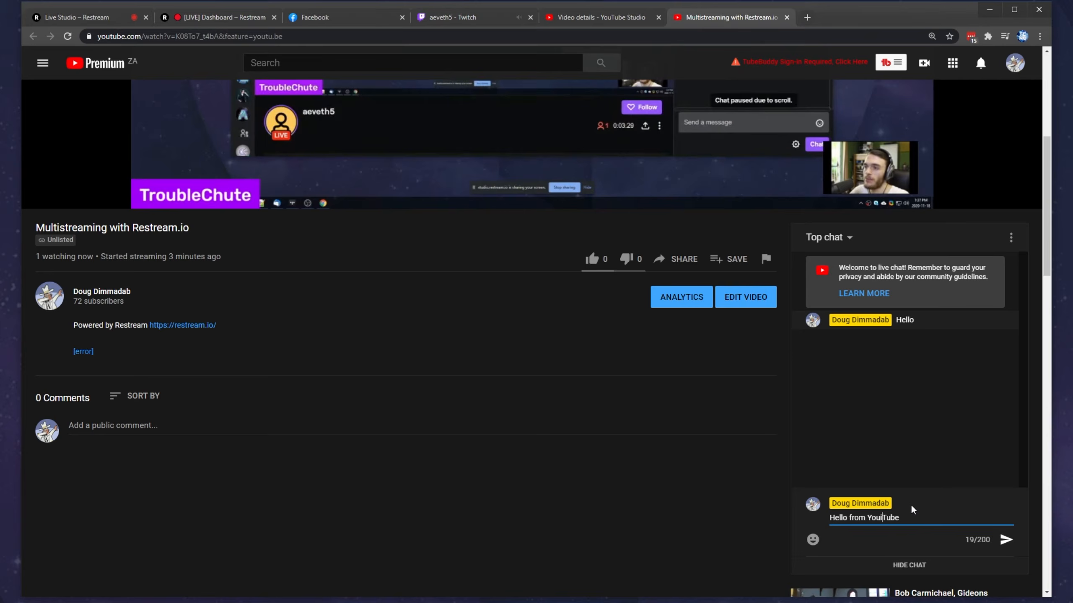
Post "Hello from Twitch" in the Twitch stream chat
key(ctrl+4)
click(927, 538)
text(Hello from Twitch)
key(Return)
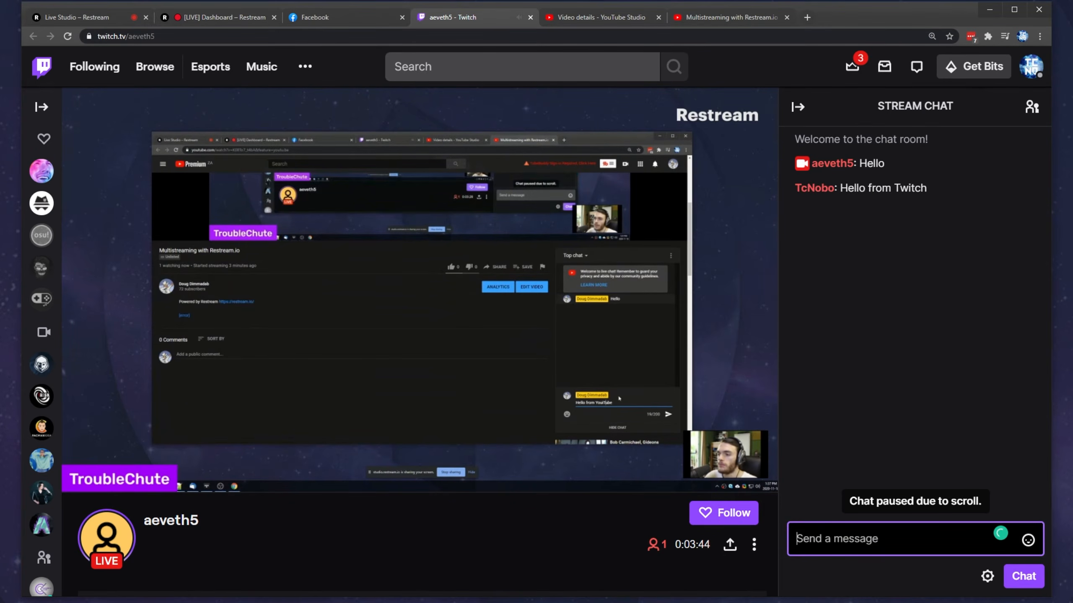
Post the comment "Hello from Facebook" on the Facebook live video
key(ctrl+3)
click(925, 571)
text(Hello from Facebook)
key(Return)
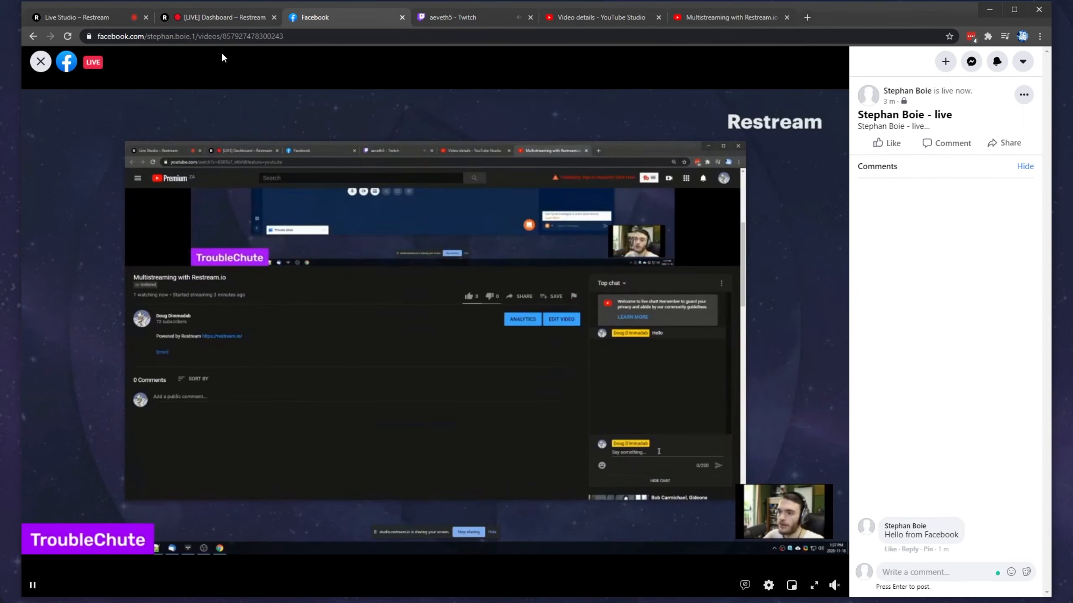
Return to Live Studio to see the combined chat, and finish the stream, confirming that it should end
click(79, 20)
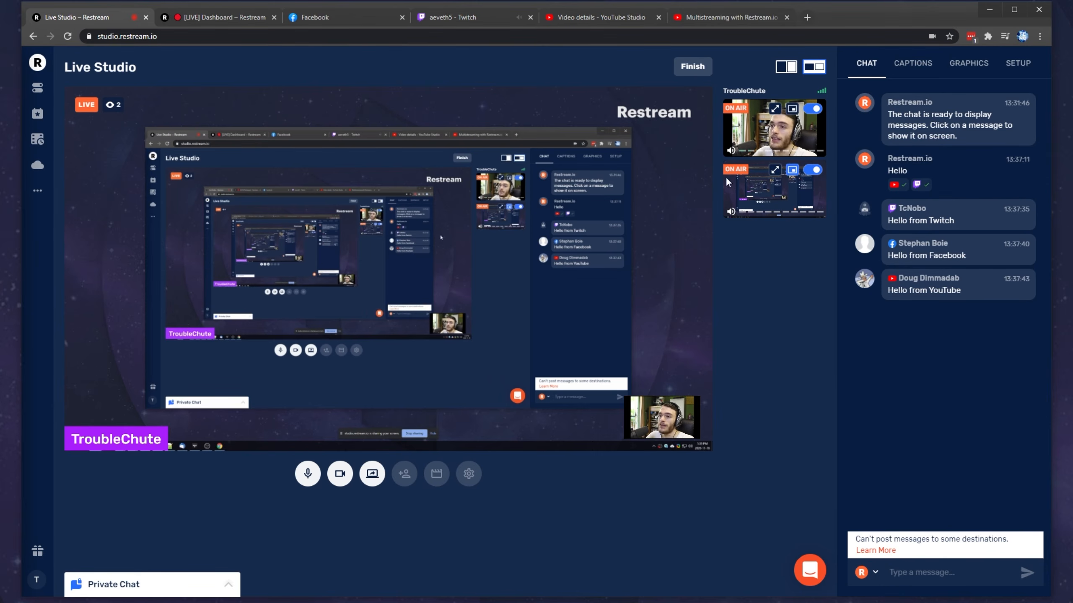
click(695, 70)
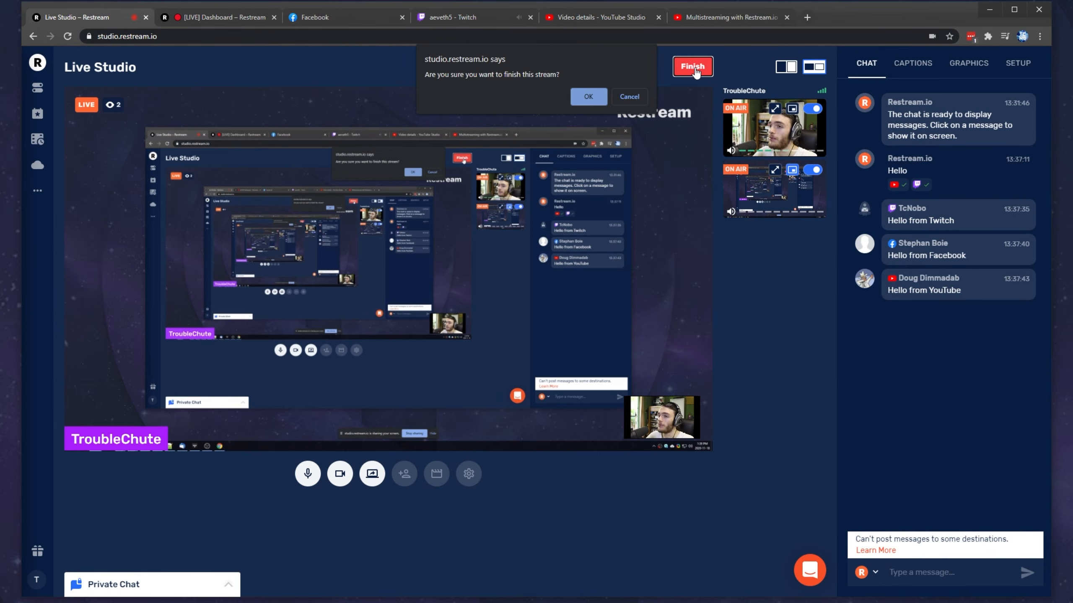
click(587, 96)
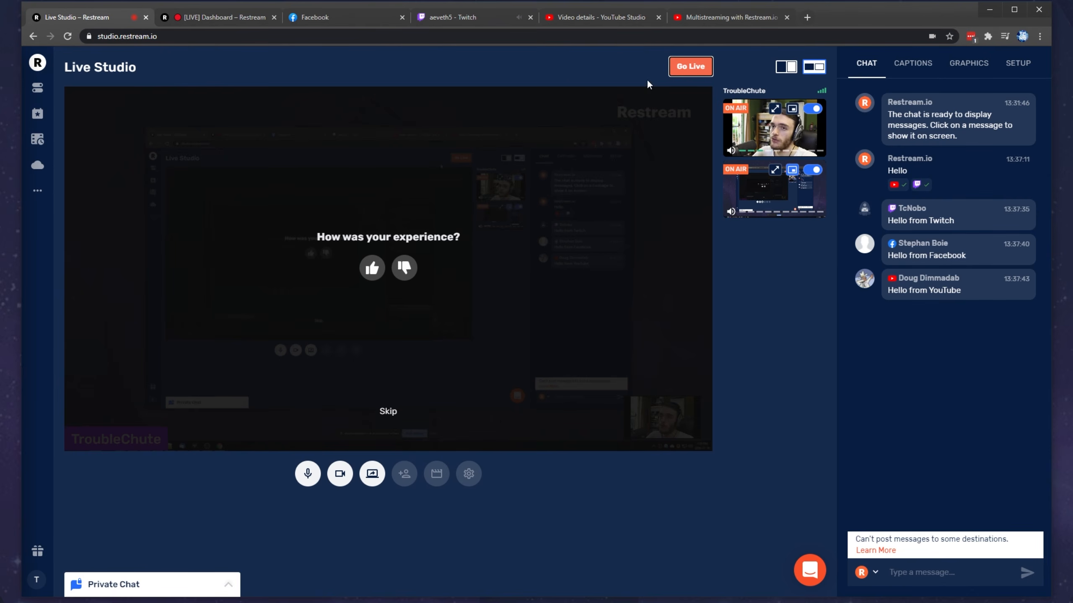
Check on the YouTube, Twitch and Facebook pages whether the stream has ended
click(700, 17)
scroll(653, 198, up, 6)
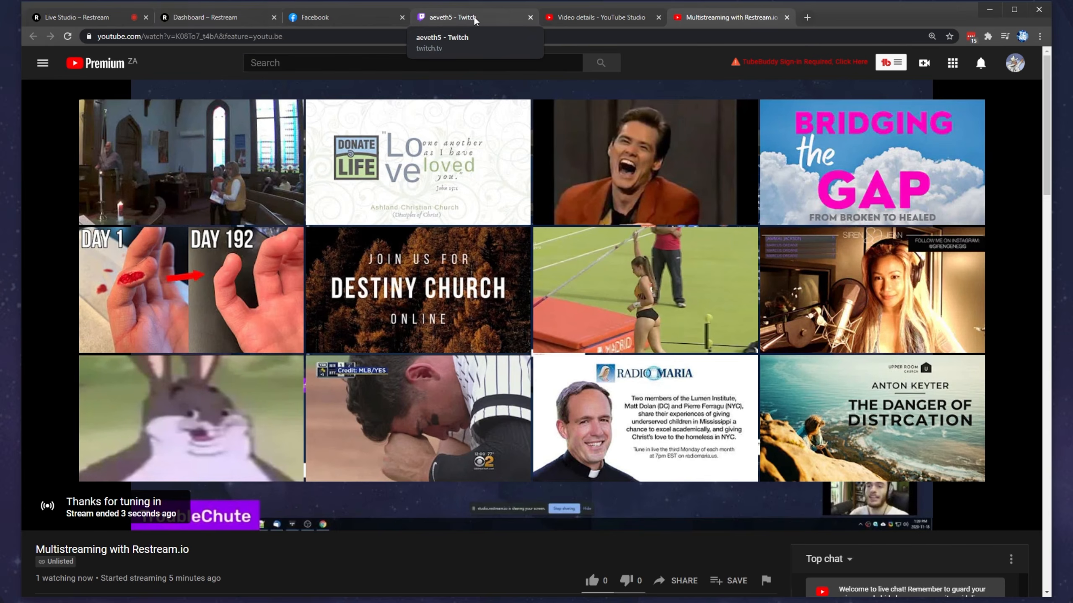
click(474, 17)
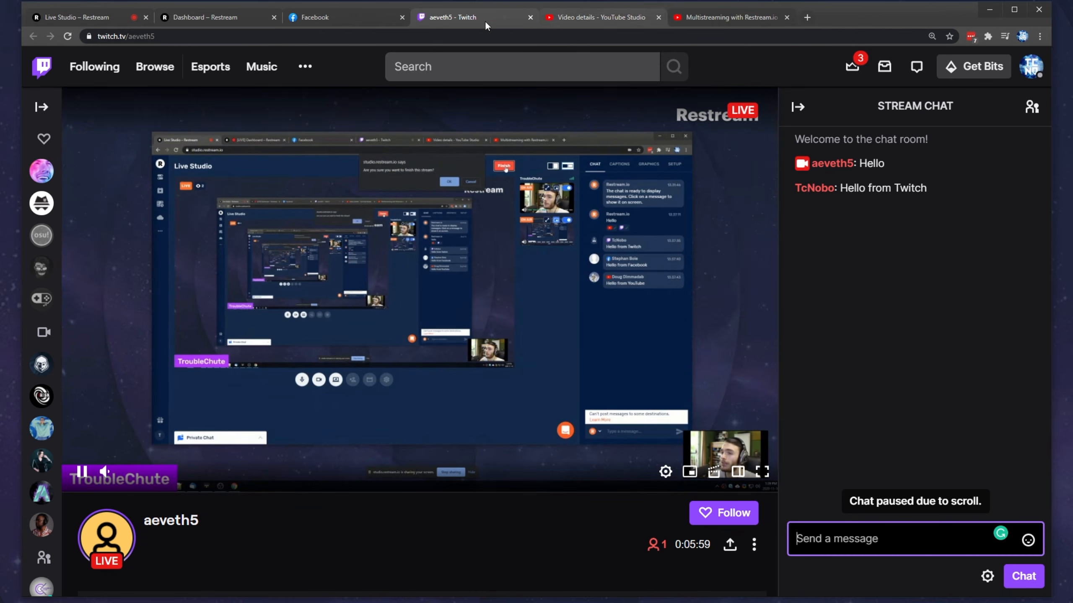
click(393, 17)
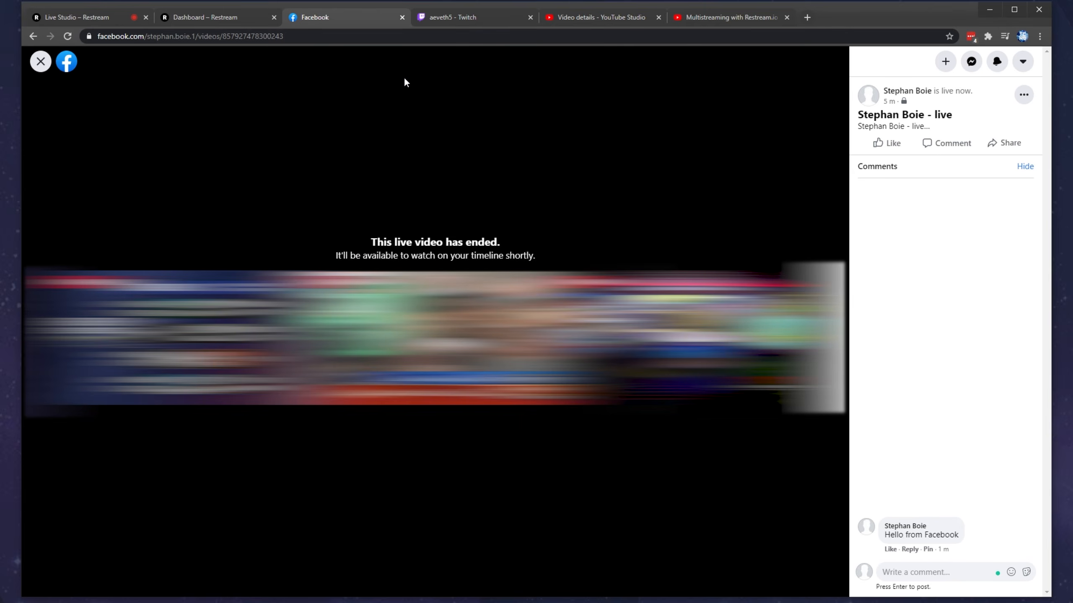
Return to Live Studio and switch the preview to the other layout
key(ctrl+1)
click(787, 67)
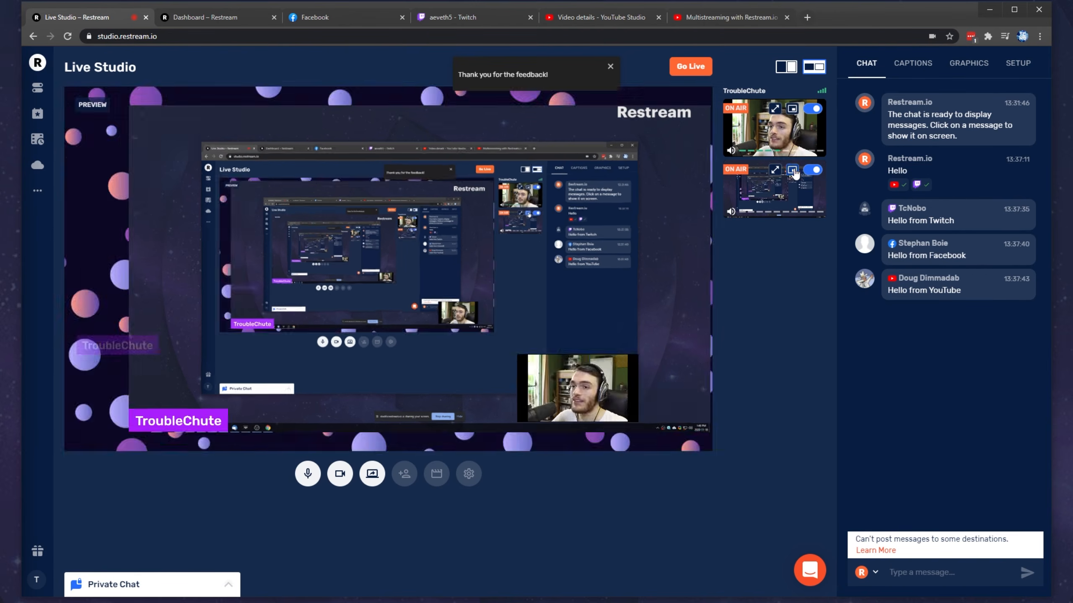